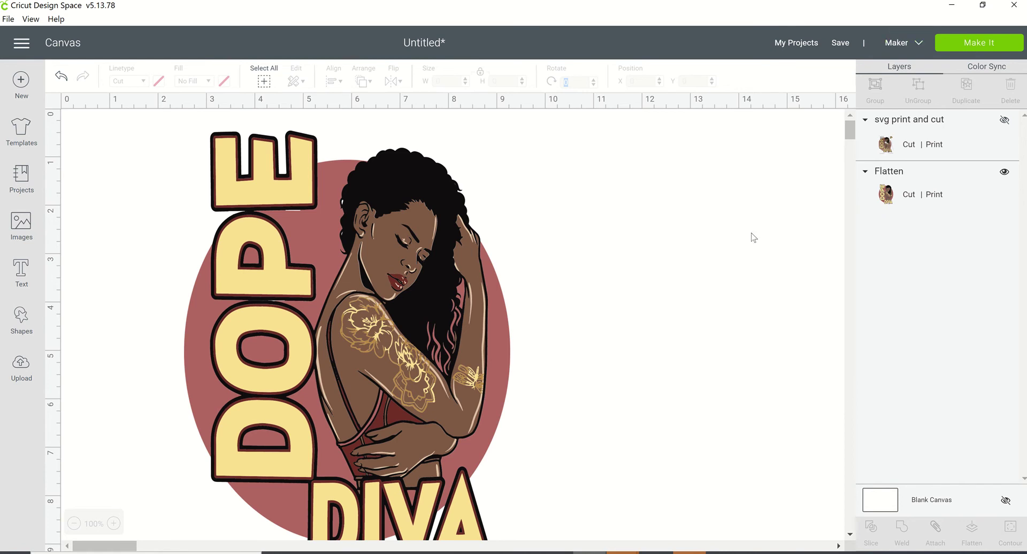
Delete the flattened Dope Diva design from the canvas.
click(361, 182)
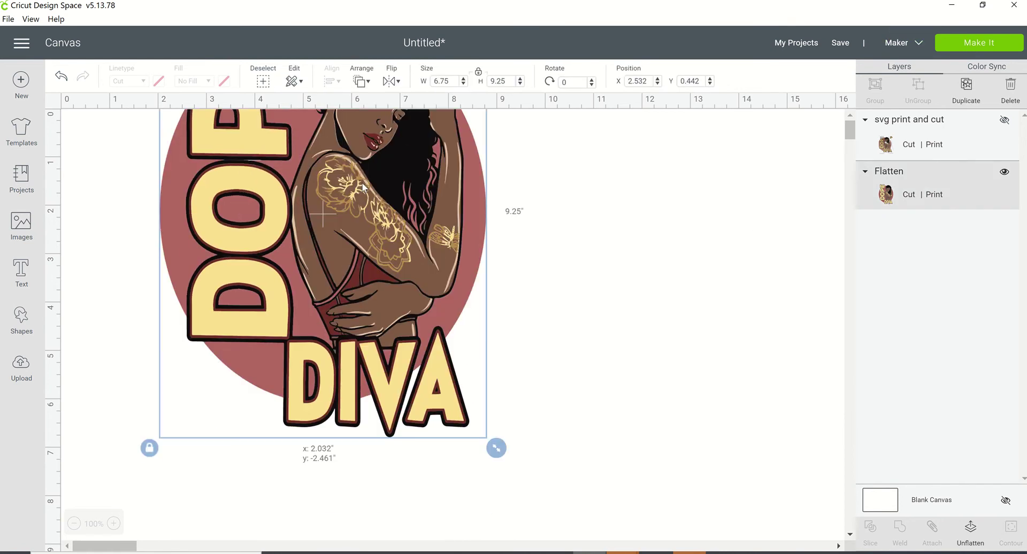
drag(399, 434, 393, 338)
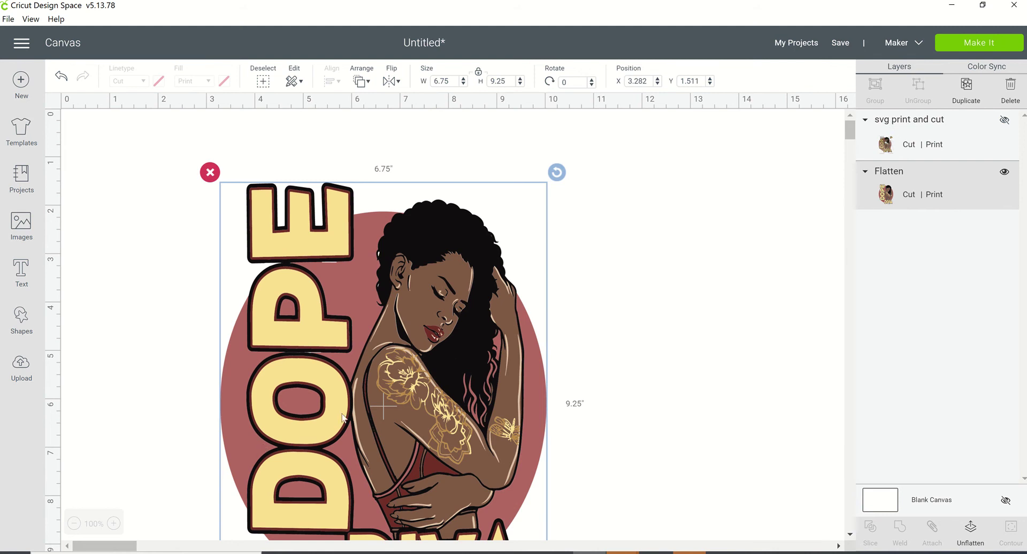
drag(355, 407, 259, 205)
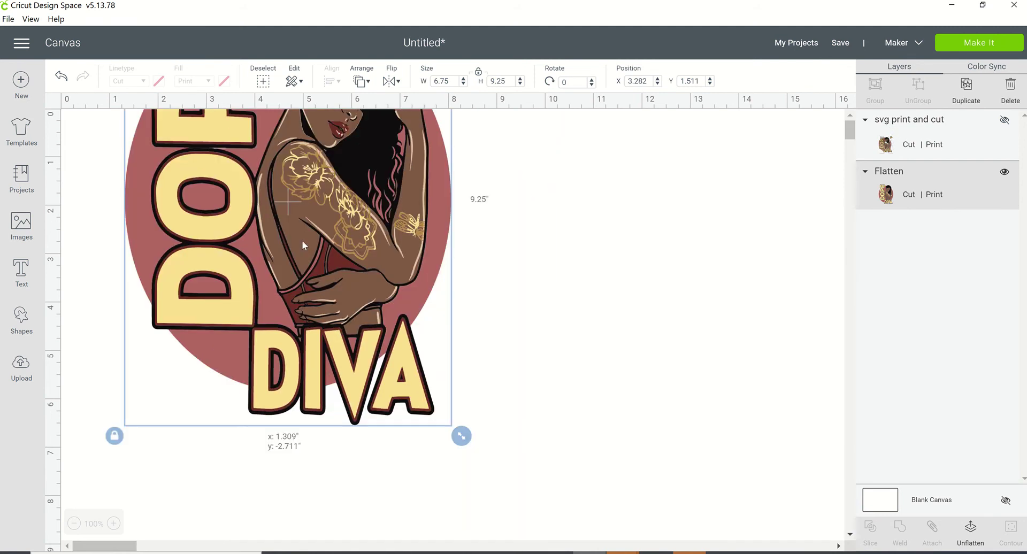
drag(303, 245, 363, 366)
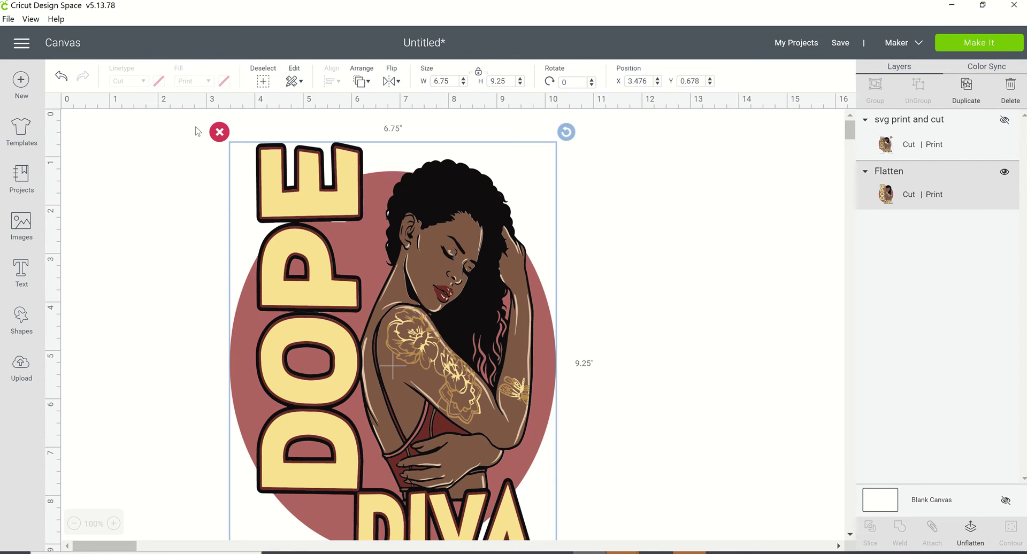
click(216, 137)
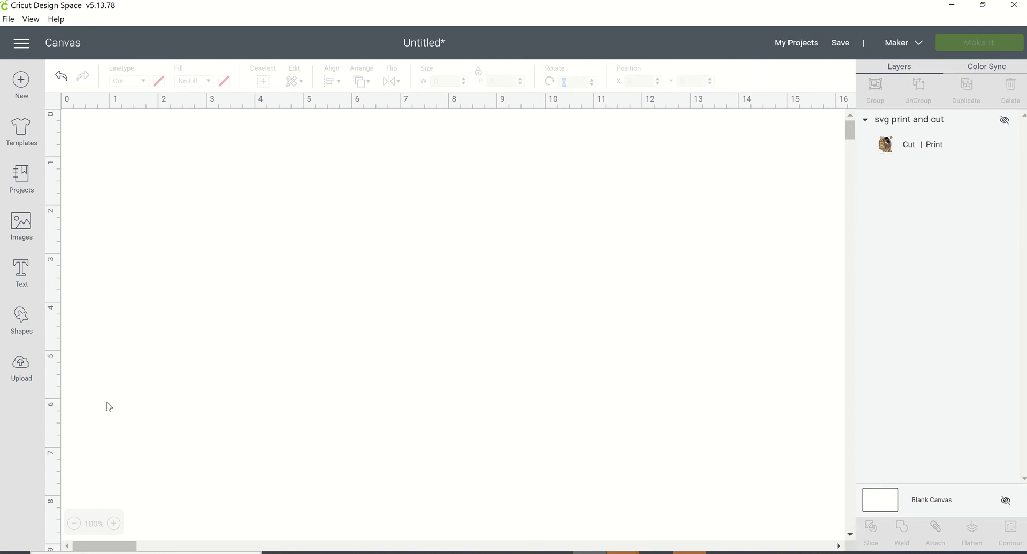
Insert the clean Dope Diva design from the recently uploaded images onto the canvas.
click(22, 368)
click(268, 399)
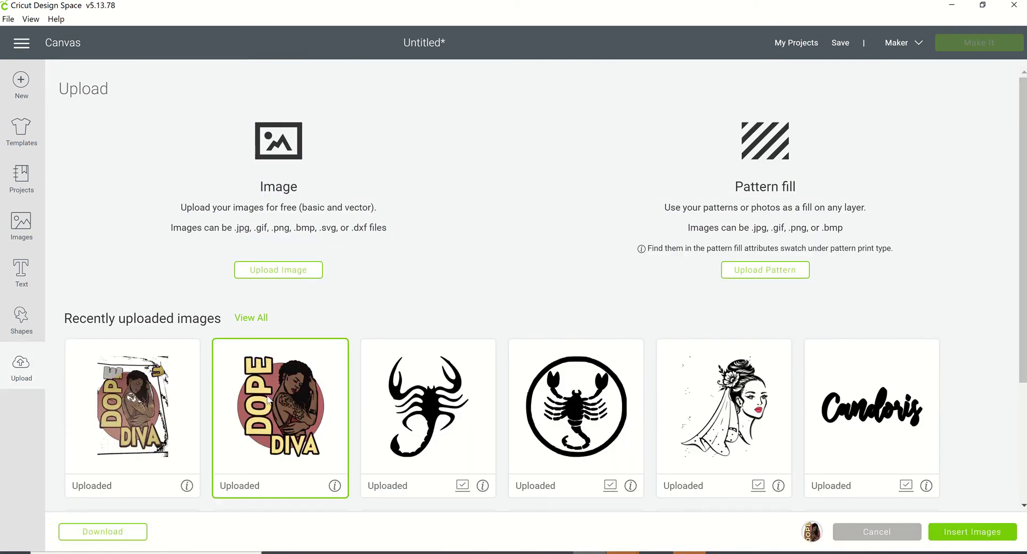
click(970, 532)
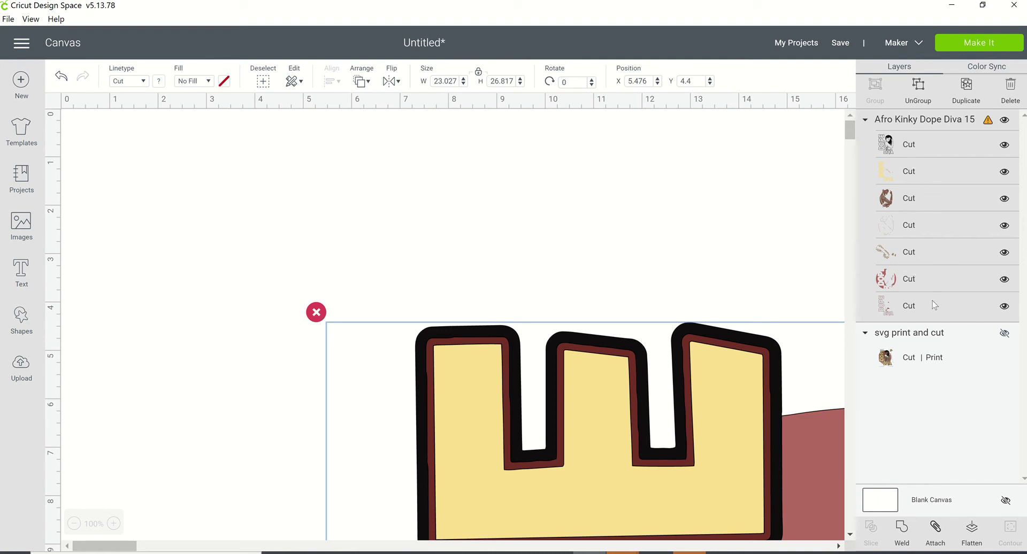
Unlock the Dope Diva design's proportions, resize it to 6.75 wide by 9.25 high, and reposition it on the canvas.
click(480, 72)
click(433, 80)
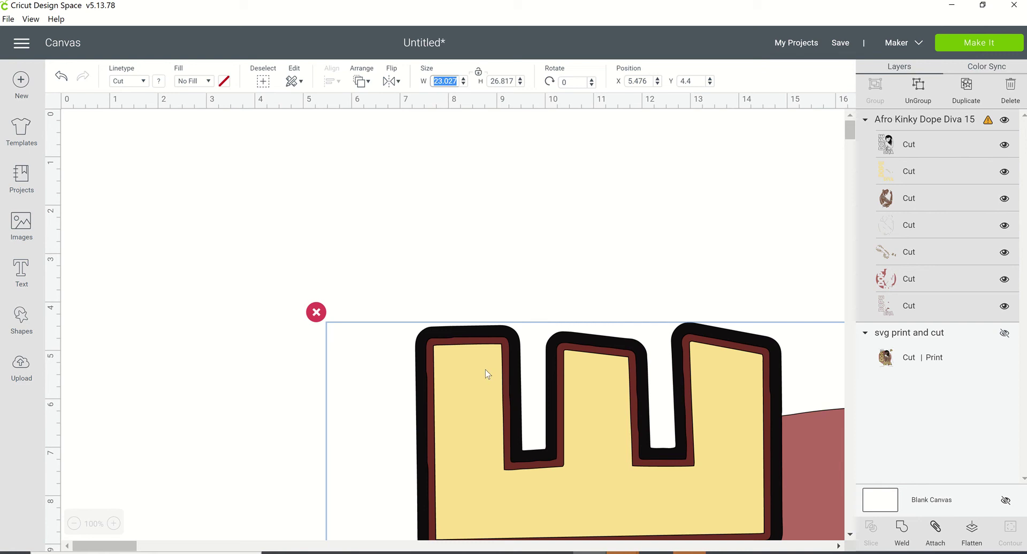
text(6.75)
key(Tab)
text(9.)
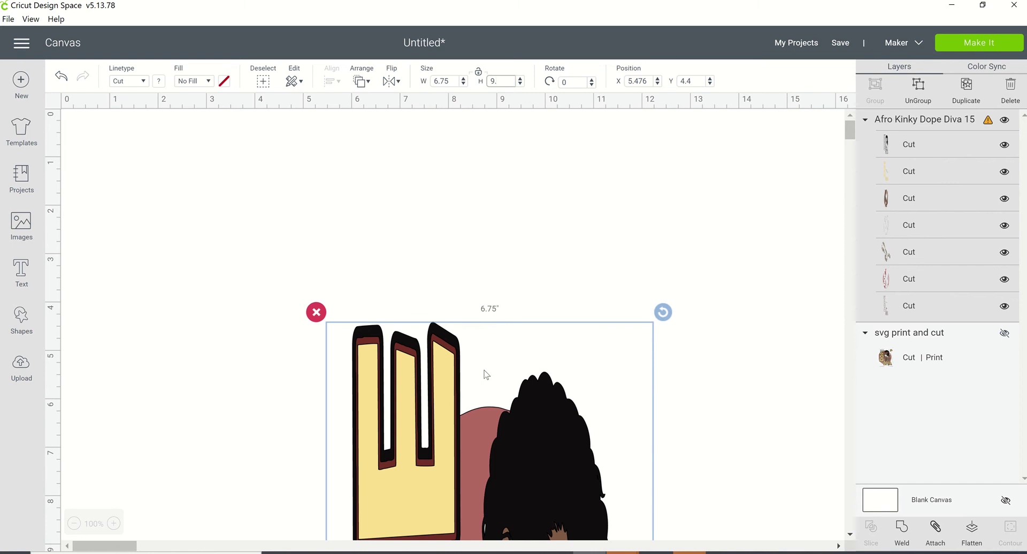
text(25)
key(Tab)
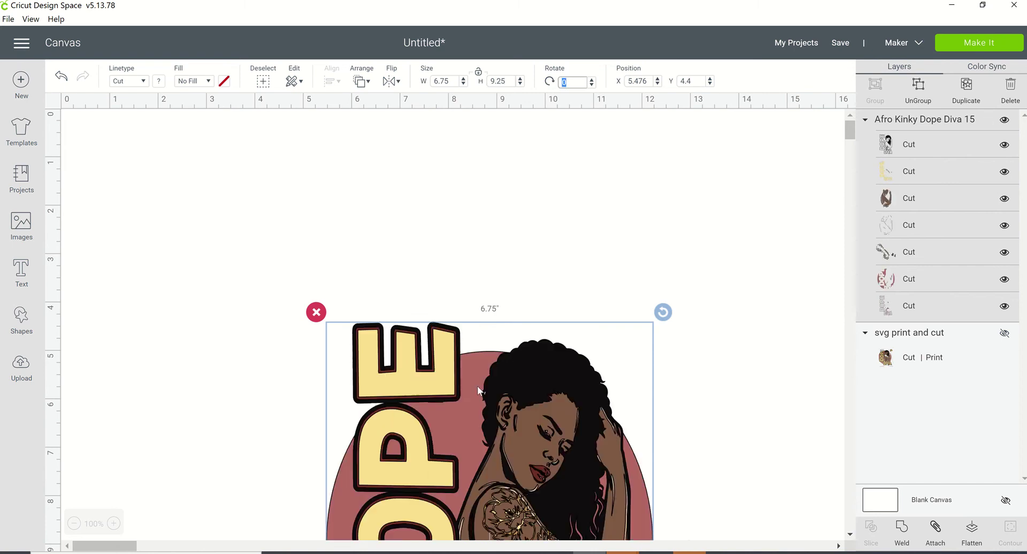
scroll(504, 357, down, 5)
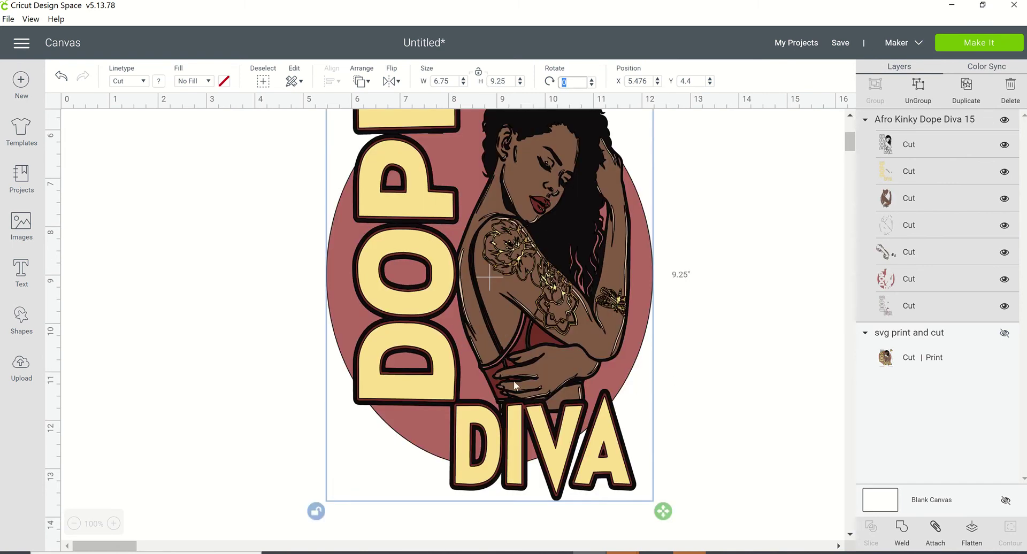
drag(548, 313, 485, 380)
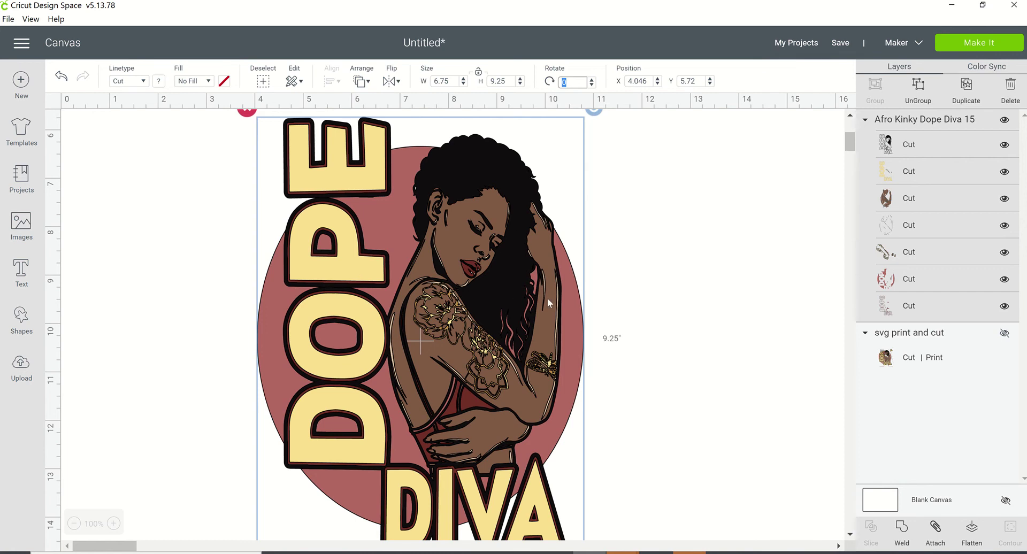
Preview the layered design for cutting, examine how its pieces are split across mats 1 to 7, and return to the canvas.
click(979, 44)
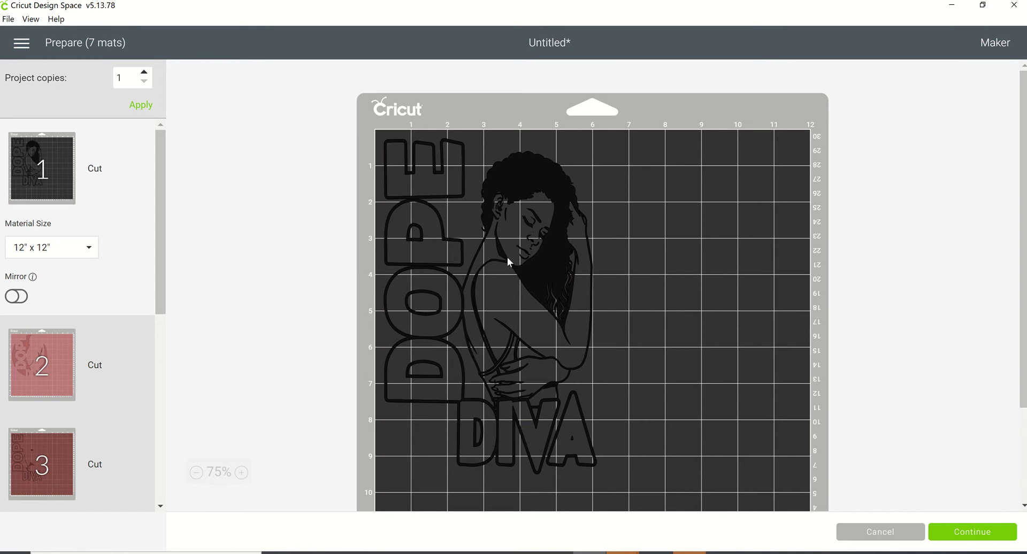
click(34, 381)
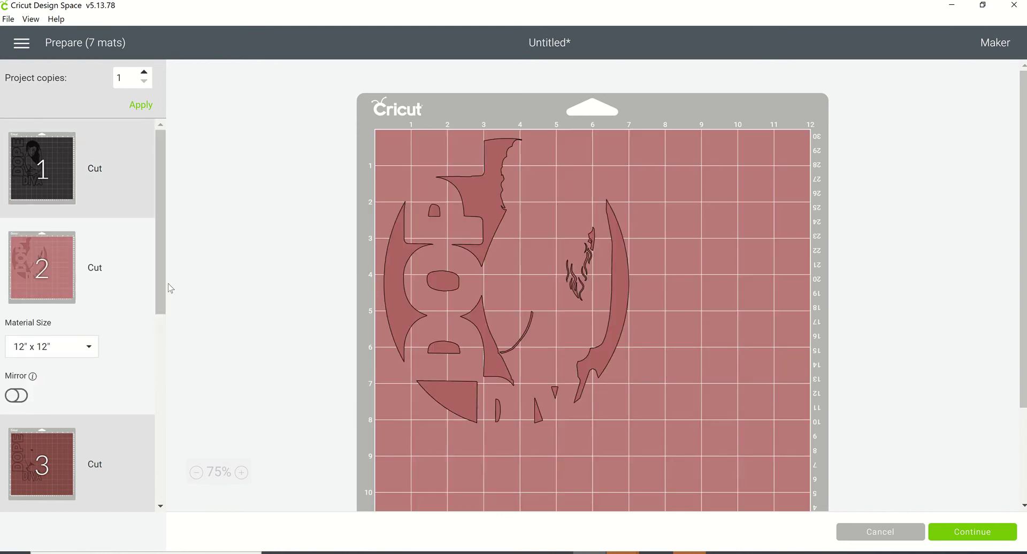
scroll(80, 305, down, 2)
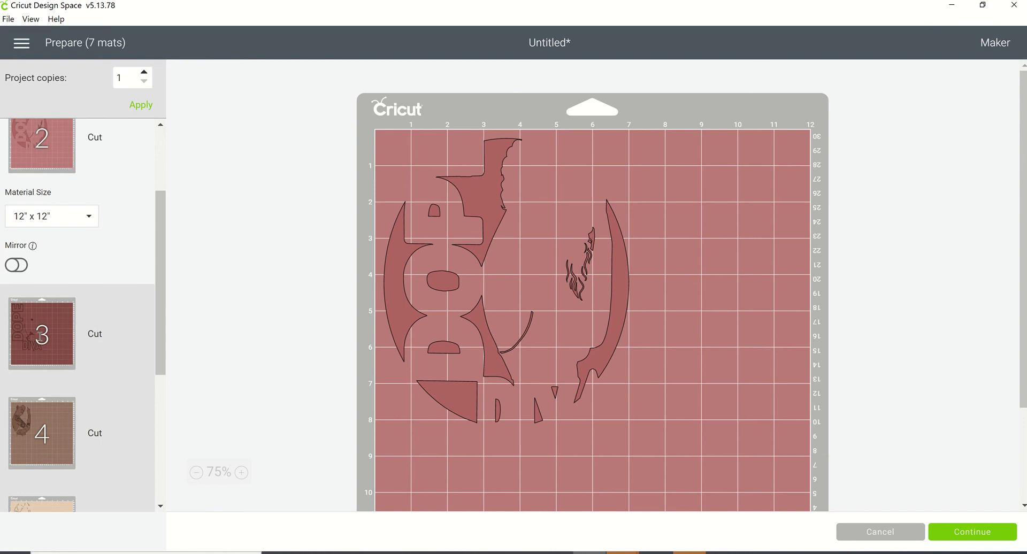
click(40, 338)
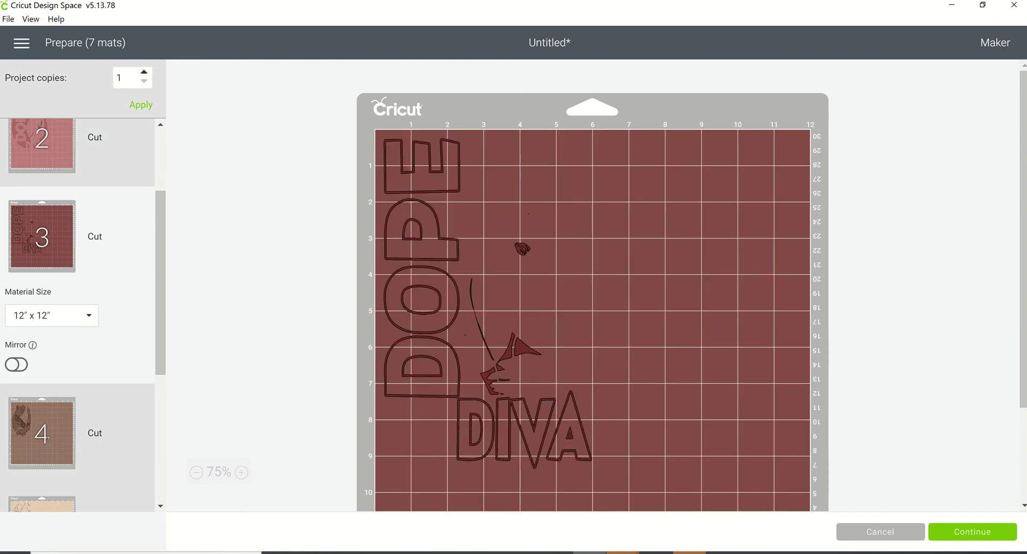
click(57, 448)
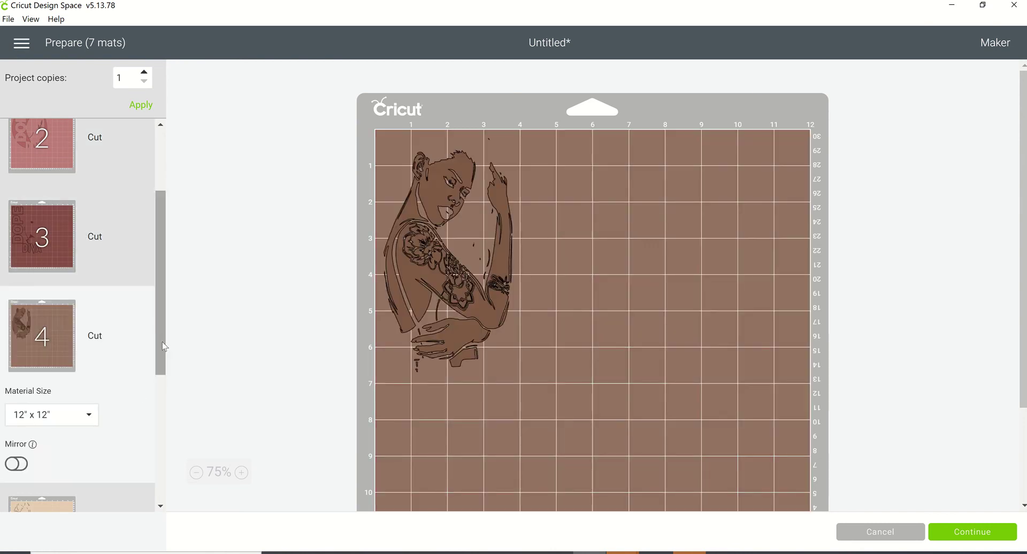
drag(162, 342, 156, 402)
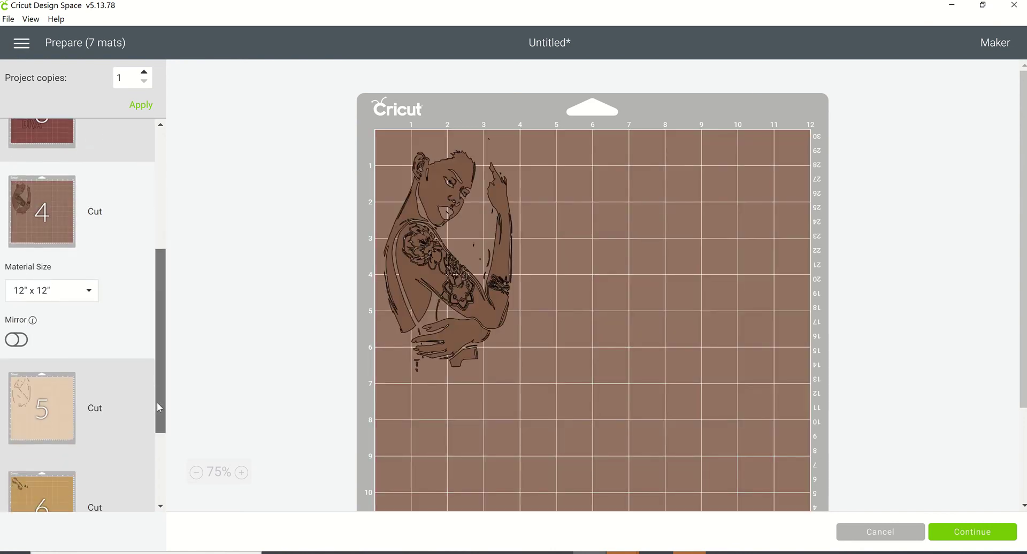
click(31, 371)
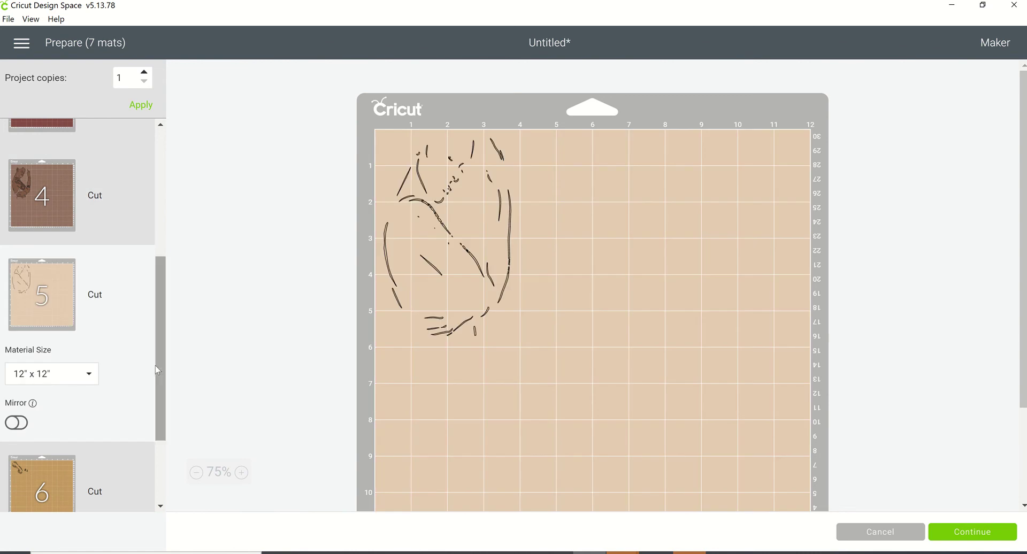
drag(165, 421, 162, 479)
click(74, 345)
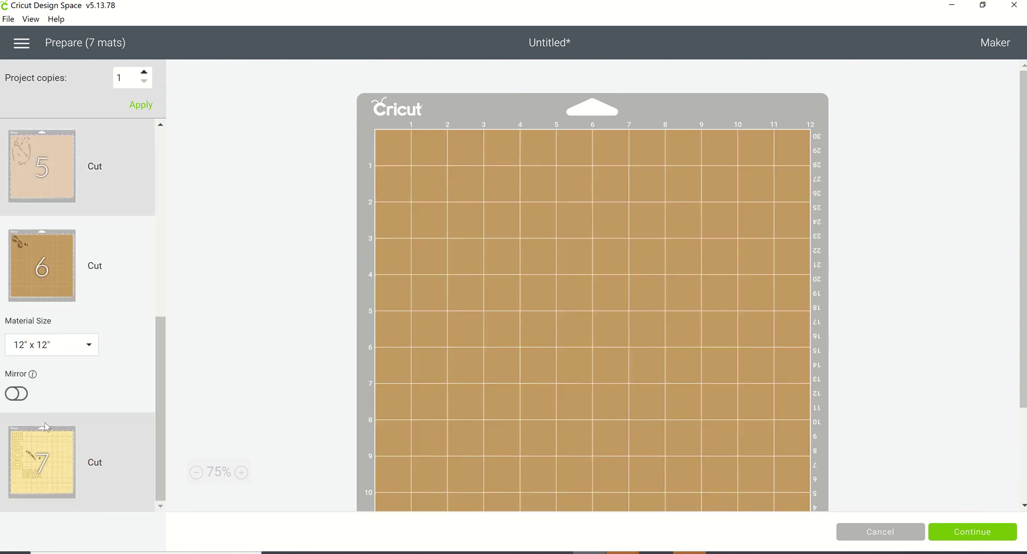
click(44, 484)
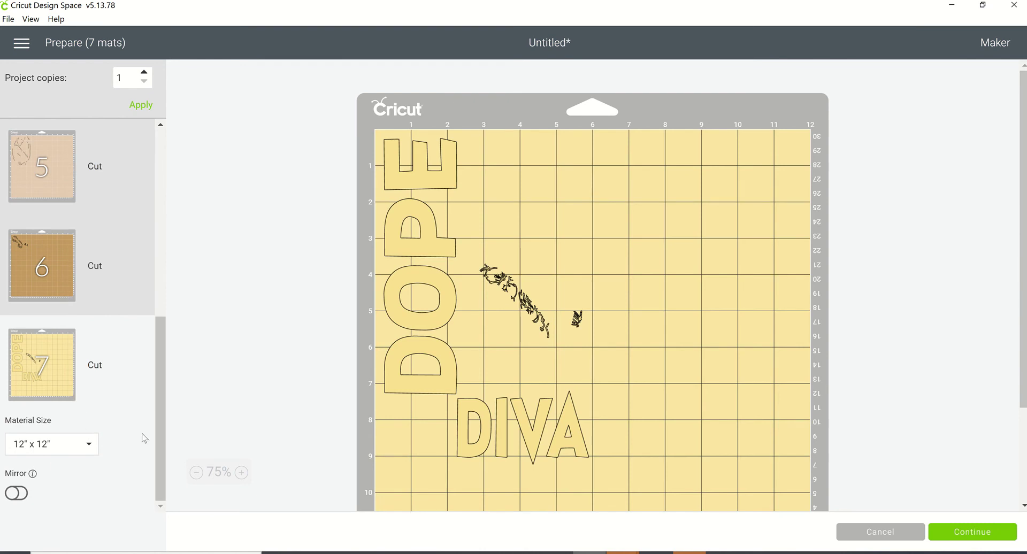
scroll(137, 235, up, 6)
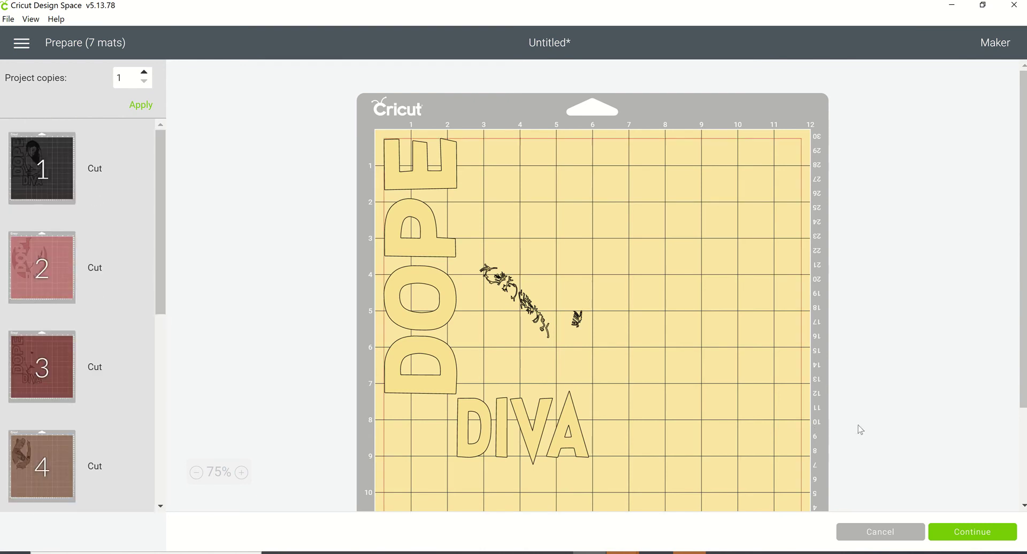
click(904, 538)
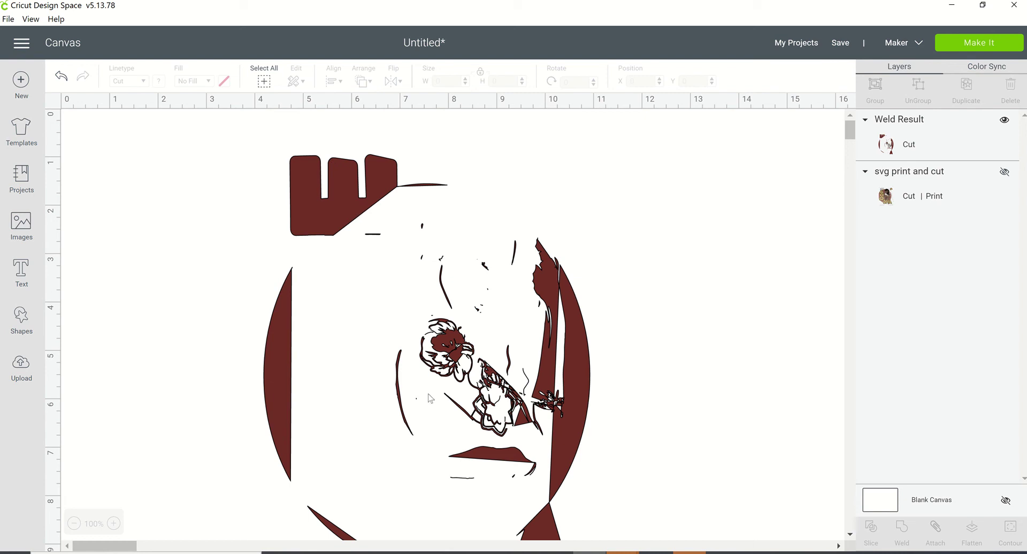
Check the welded design on its cutting mat, return to the canvas and undo the weld.
click(999, 47)
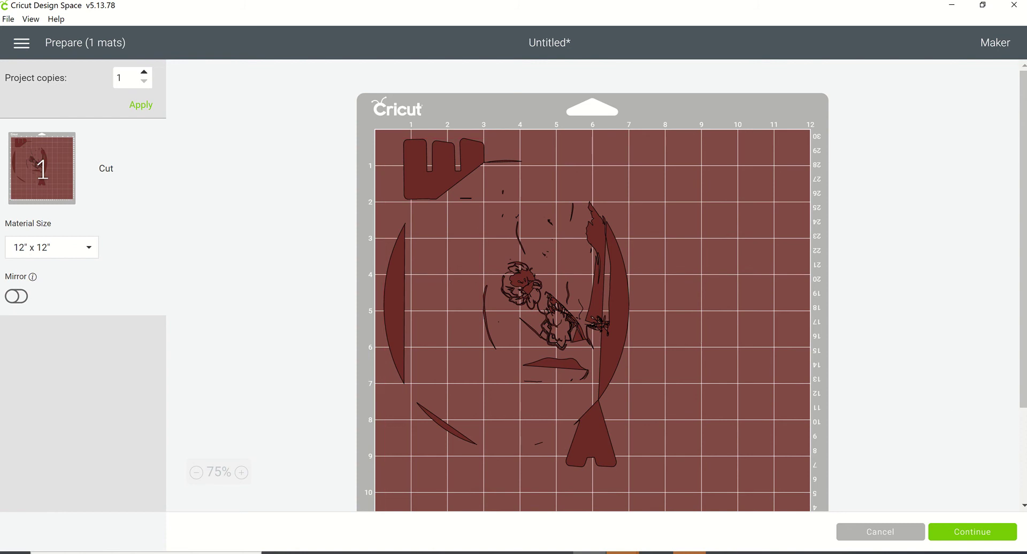
click(918, 537)
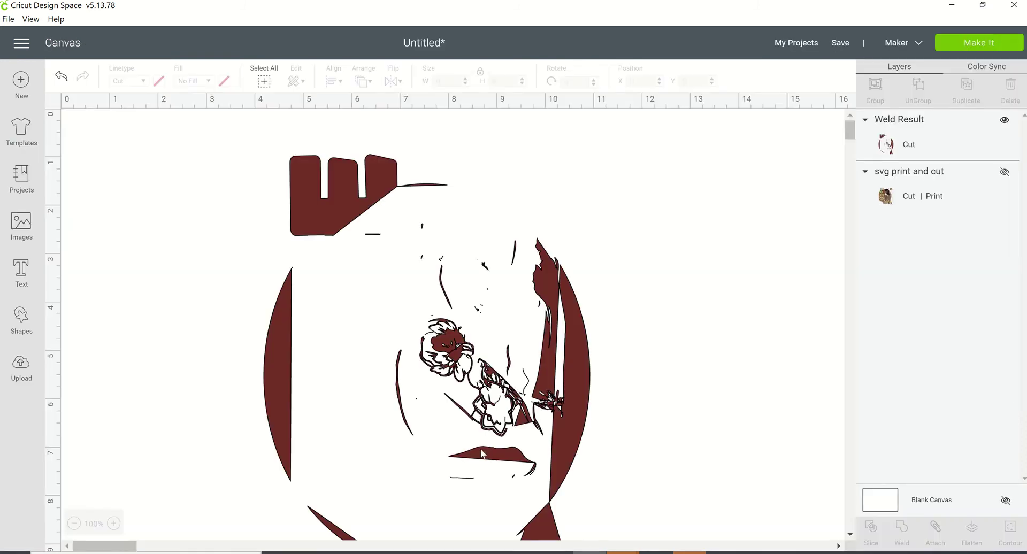
click(534, 318)
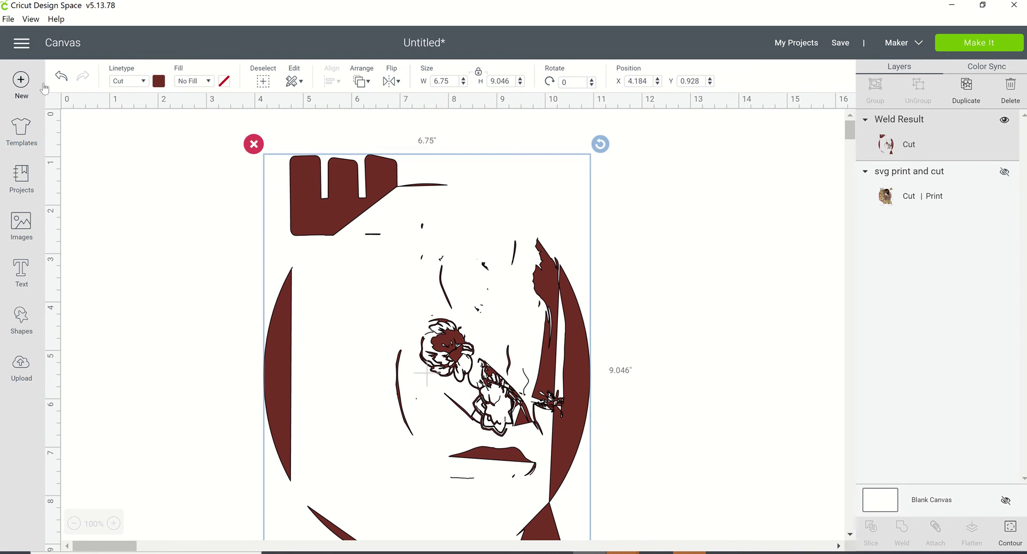
click(64, 78)
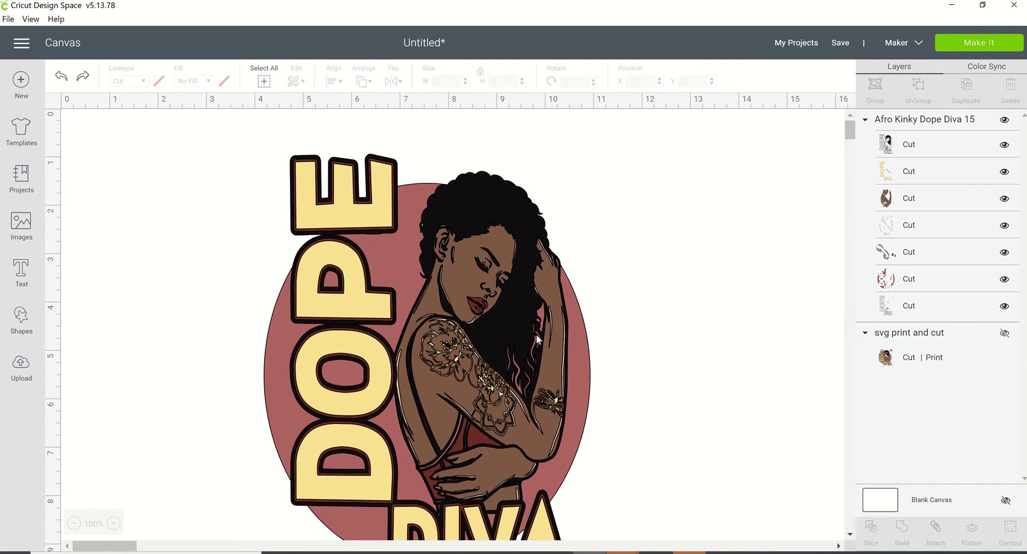
Attach all layers of the Dope Diva design and preview their arrangement on the cutting mat.
click(547, 277)
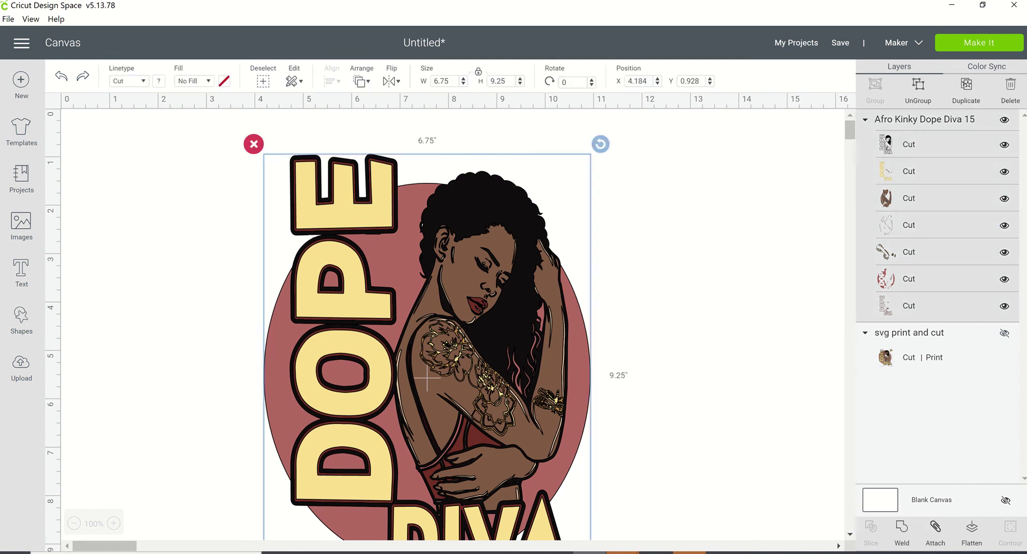
click(934, 542)
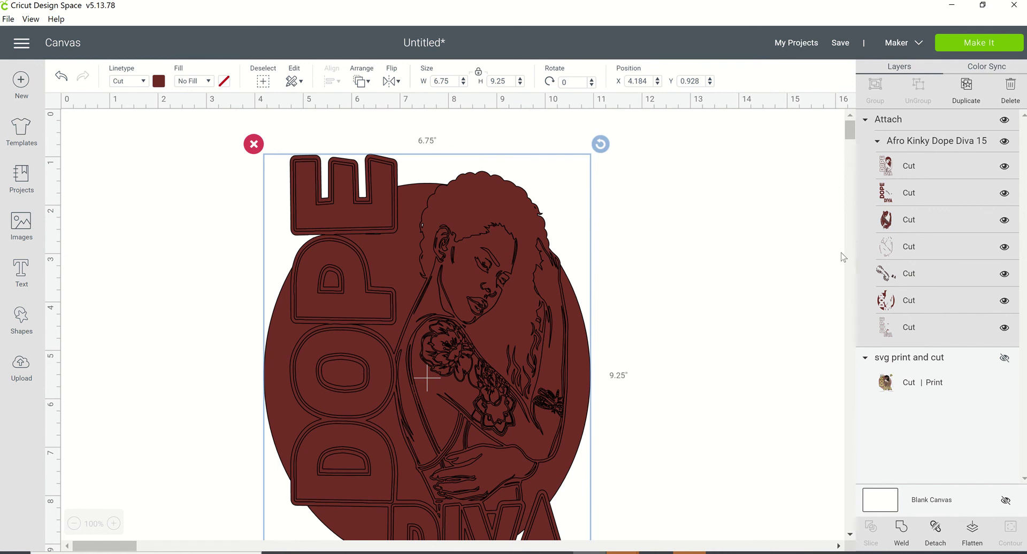
click(1003, 45)
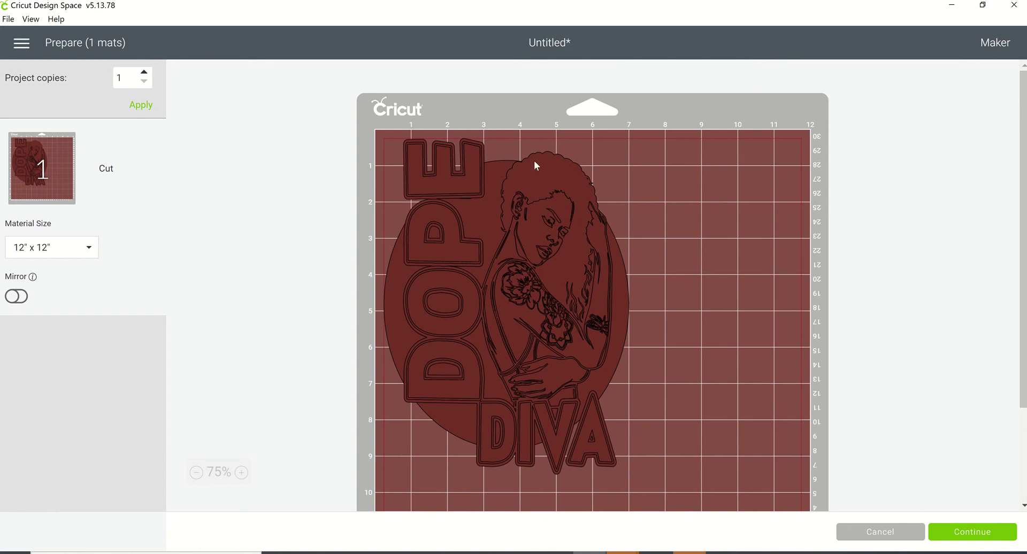
click(880, 533)
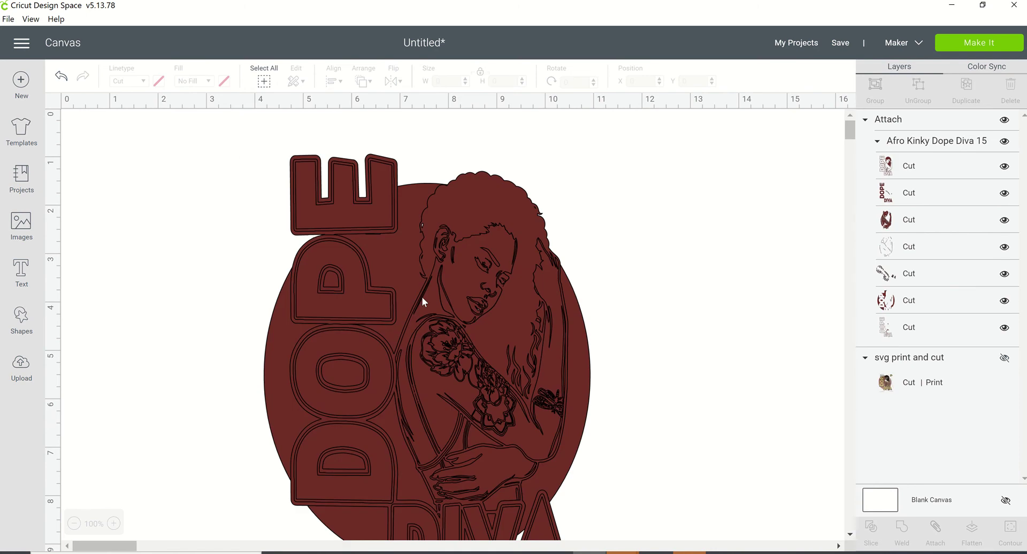
Flatten the attached Dope Diva design and preview its print-and-cut mat before returning to the canvas.
key(ctrl+a)
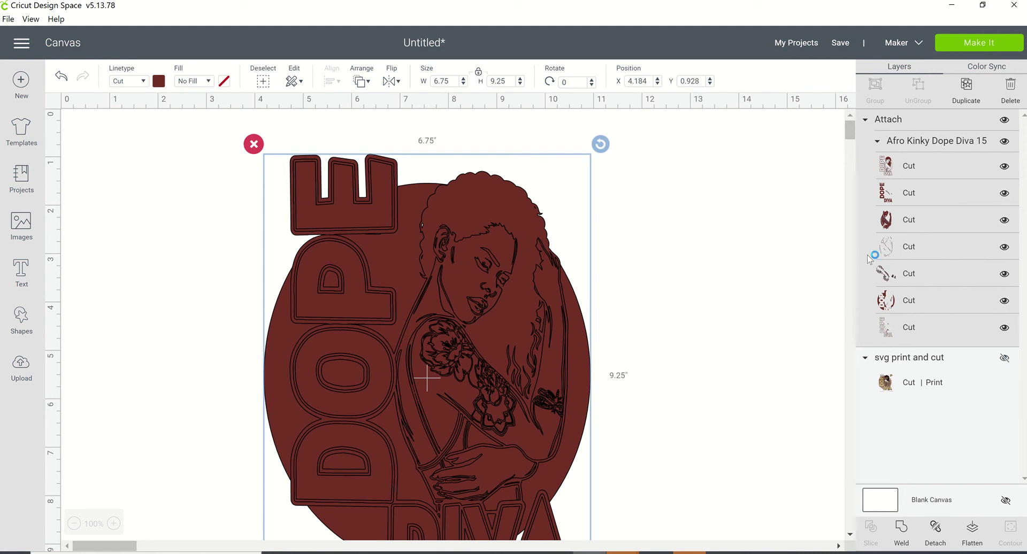
click(972, 543)
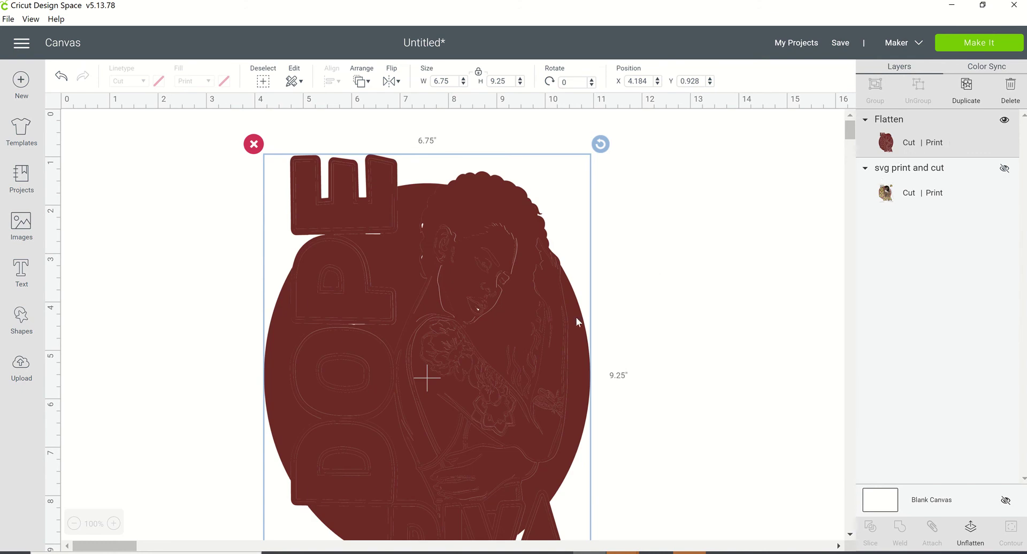
click(956, 47)
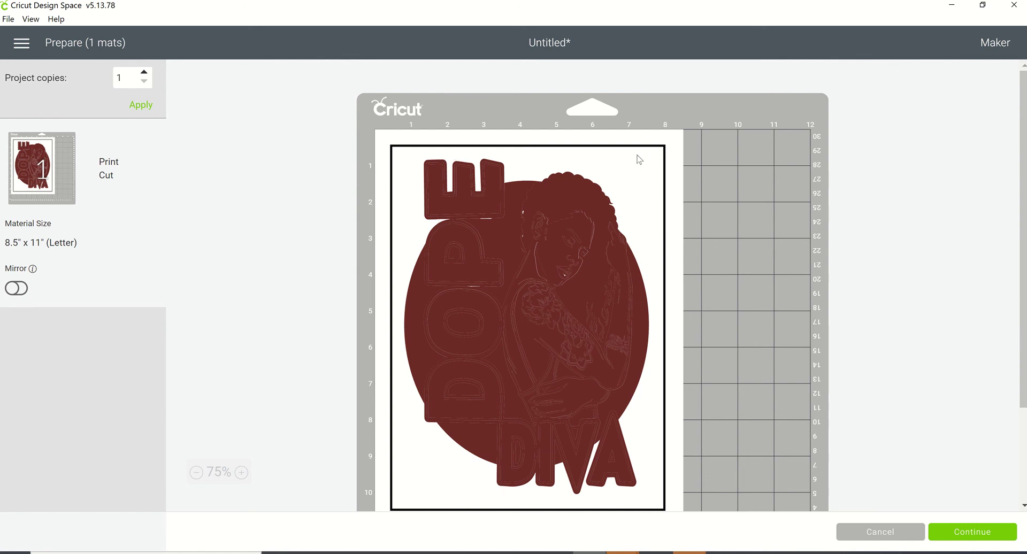
key(Escape)
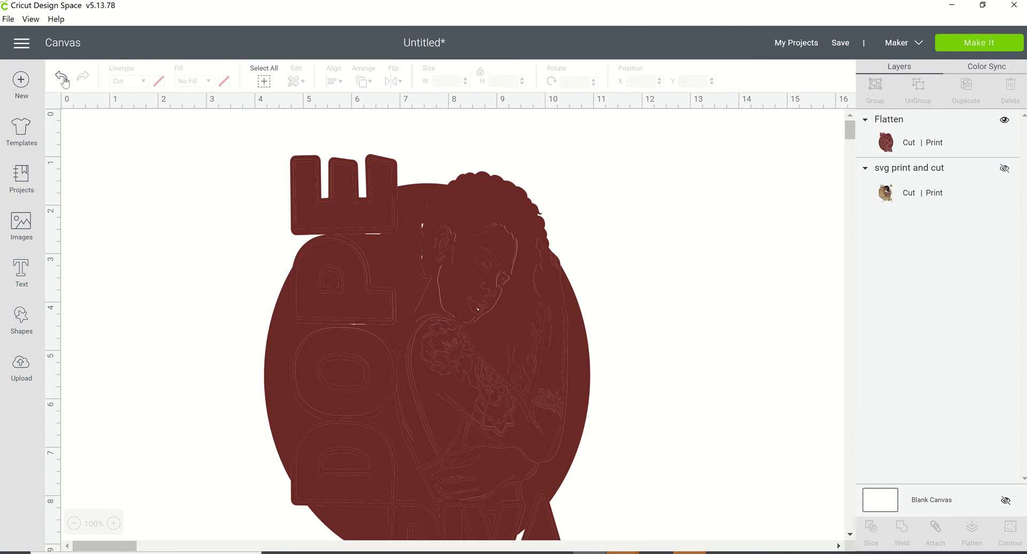
Undo the flatten and the attach on the Dope Diva design.
click(62, 78)
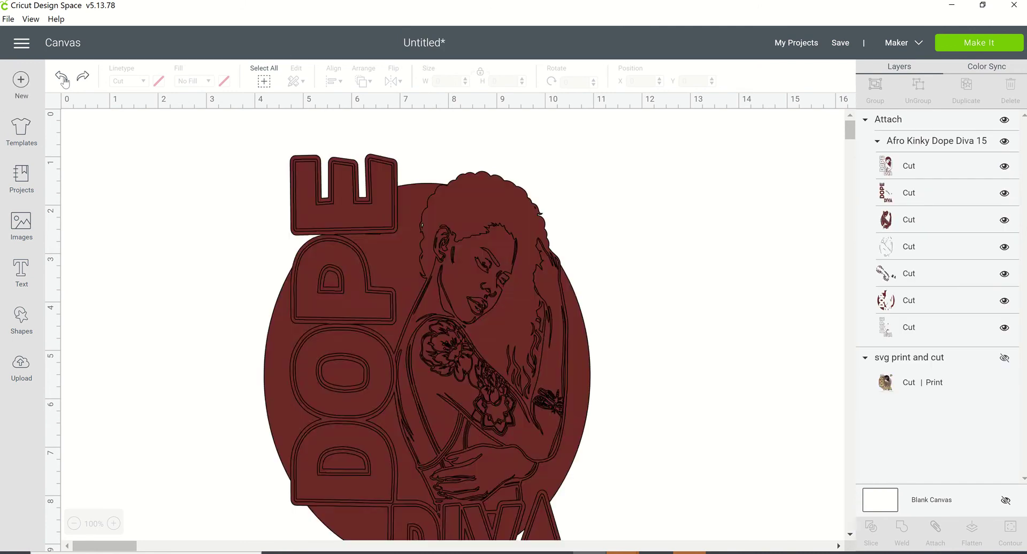
click(62, 78)
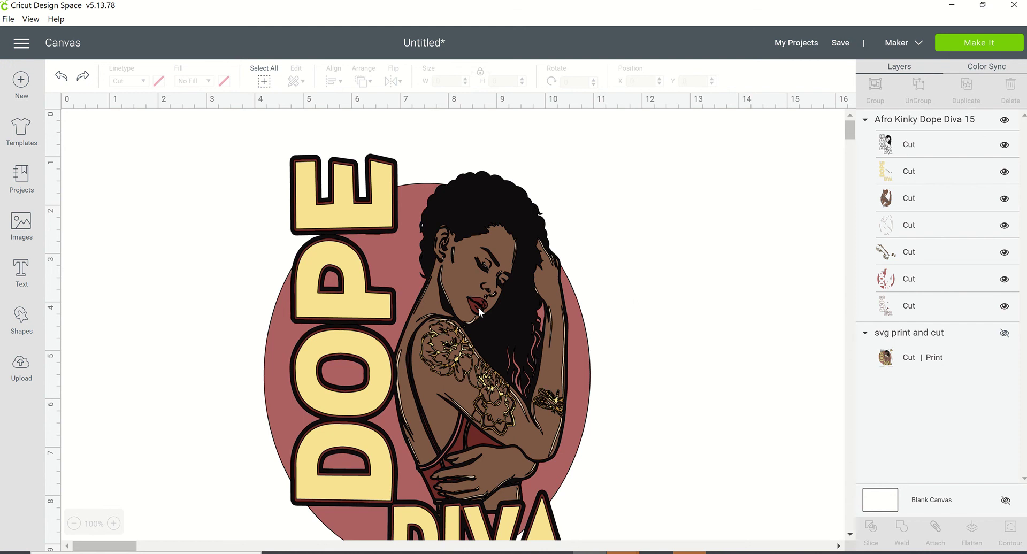
Flatten the multicoloured Dope Diva layers into one printable image and preview it for print and cut.
click(480, 311)
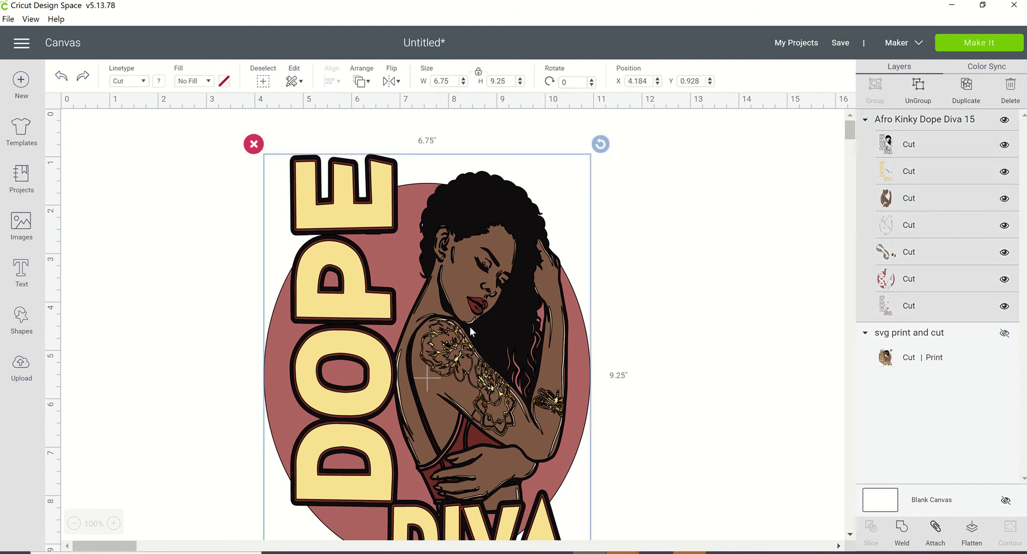
click(979, 543)
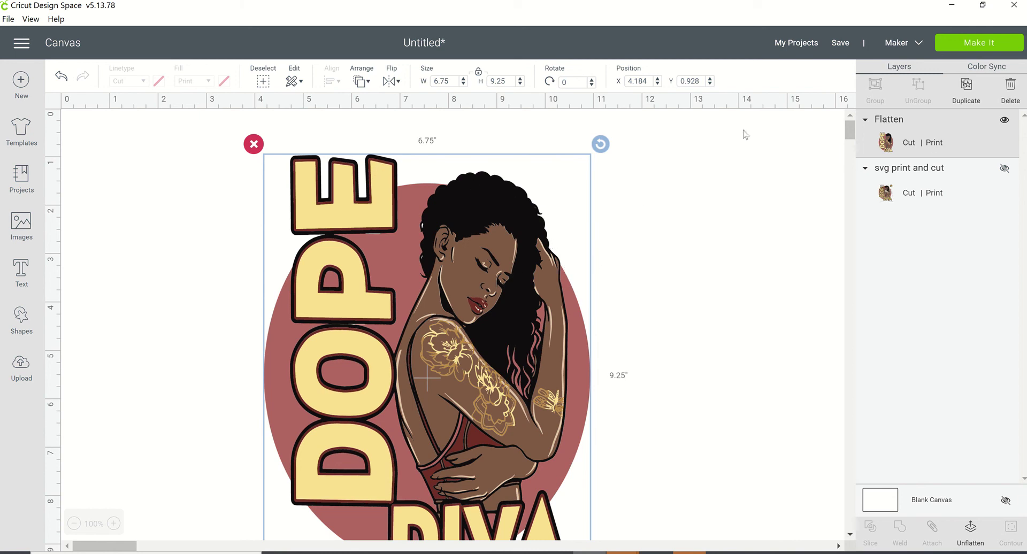
click(994, 46)
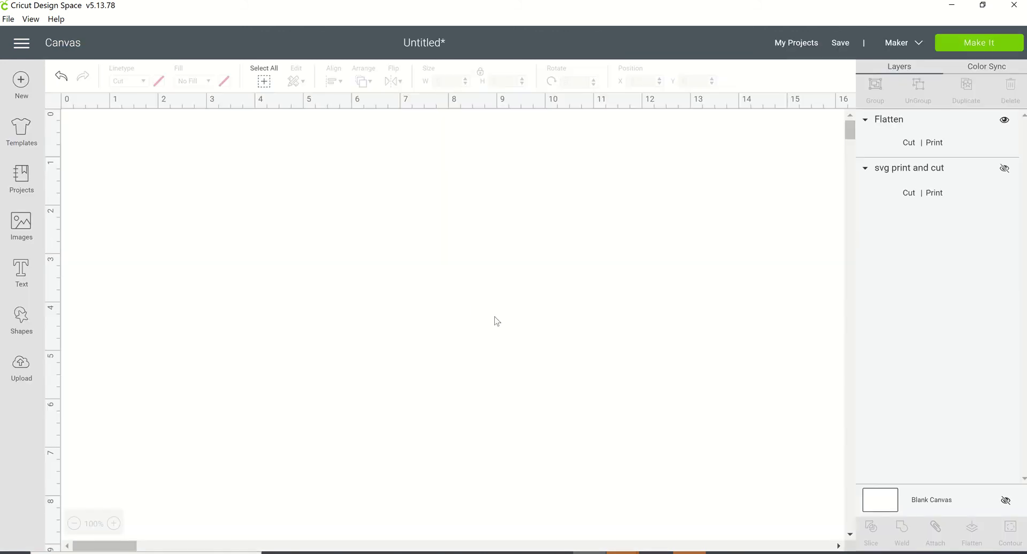
Unhide the svg print and cut image and place it beside the flattened Dope Diva design to compare the two.
drag(471, 370, 306, 347)
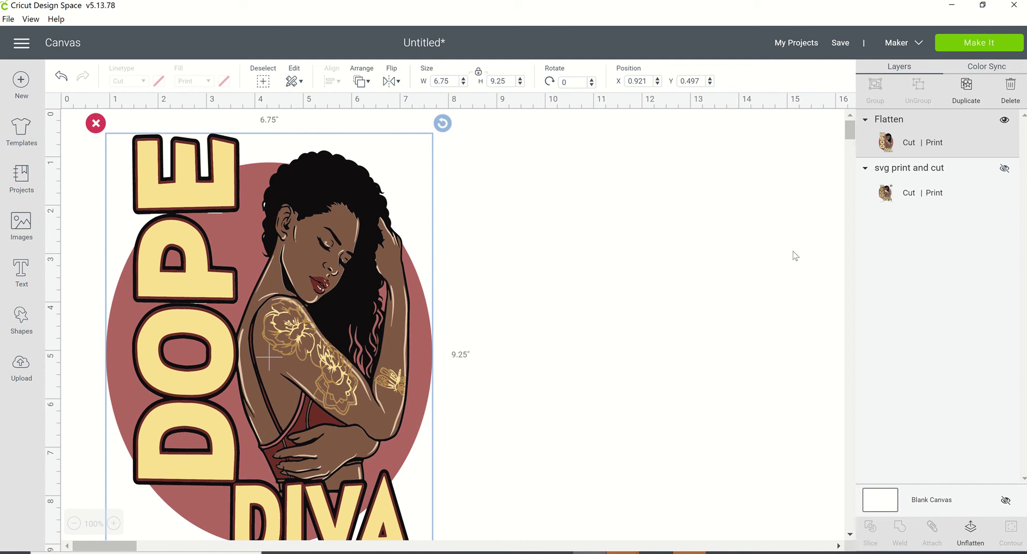
click(1005, 169)
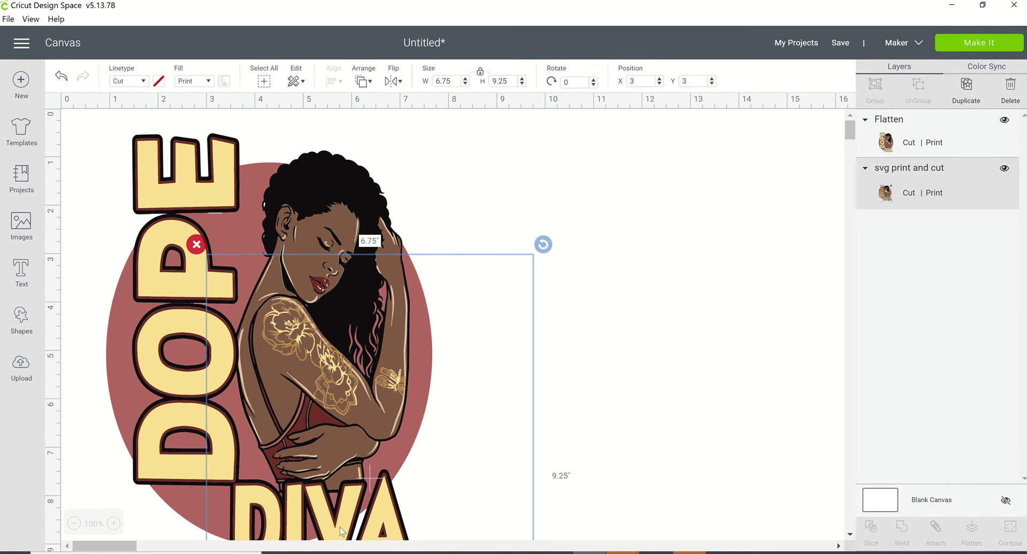
mouse_move(340, 530)
mouse_down()
mouse_move(364, 493)
mouse_move(348, 514)
mouse_up()
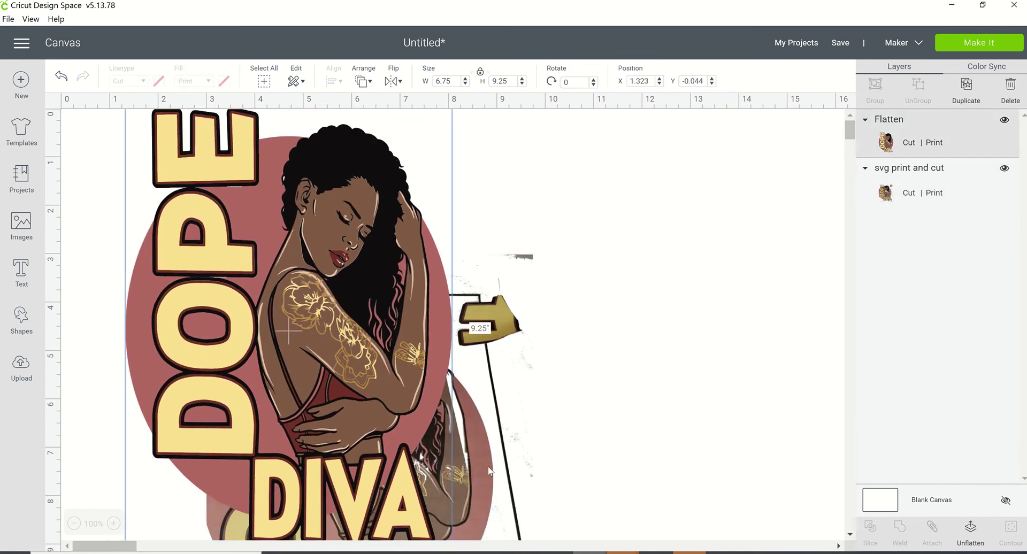
drag(483, 449, 741, 351)
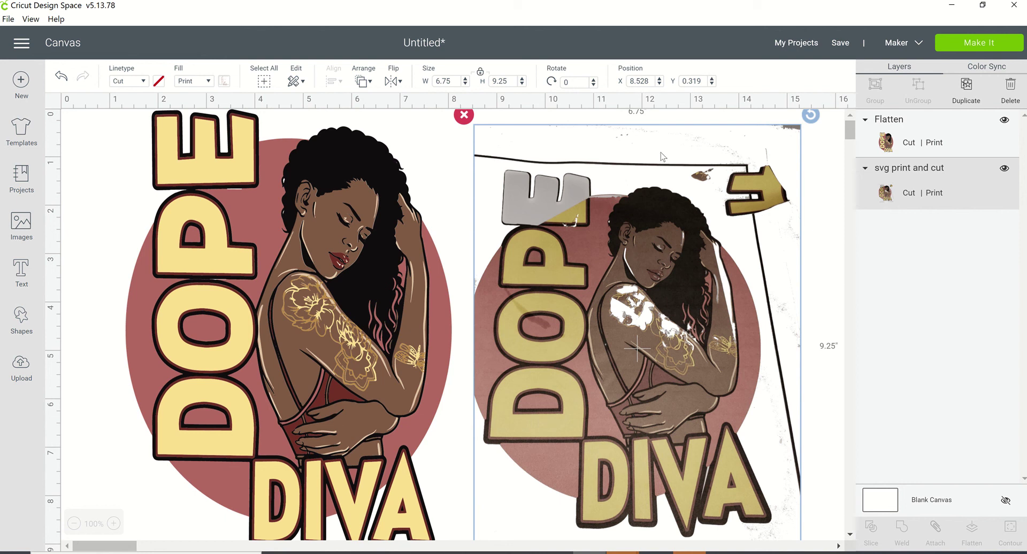
click(407, 340)
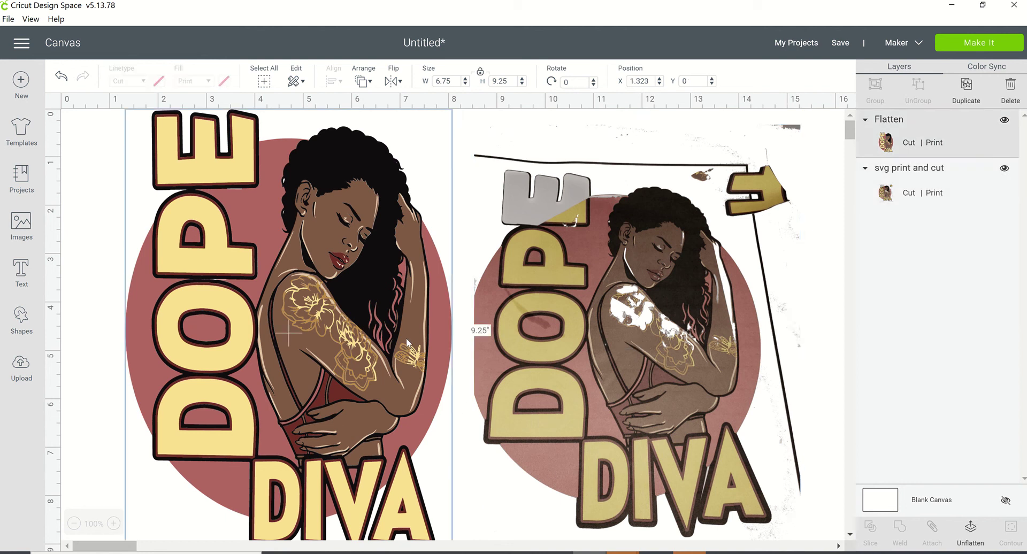
click(636, 348)
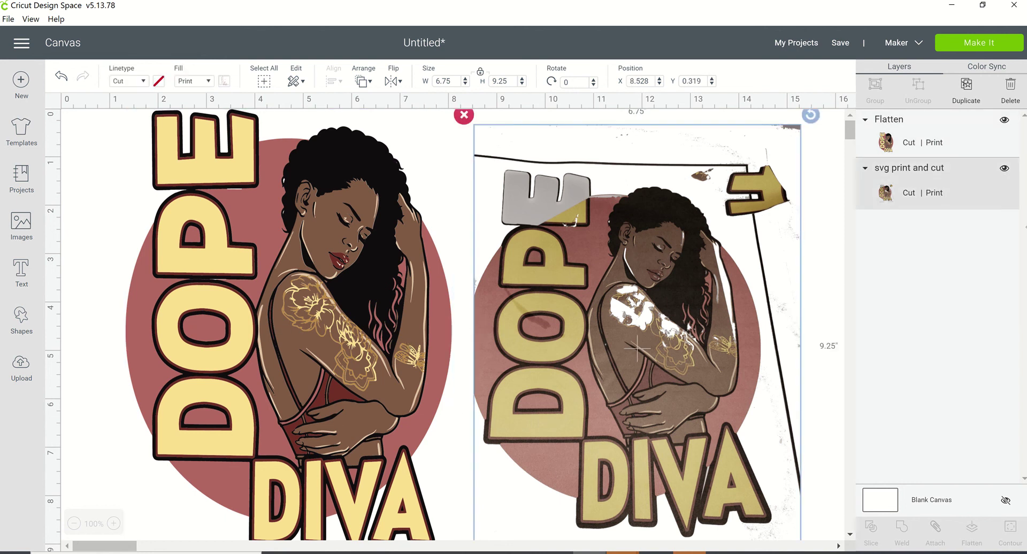
Hide both images on the canvas and open the Downloads folder to choose a new image for upload.
click(1005, 168)
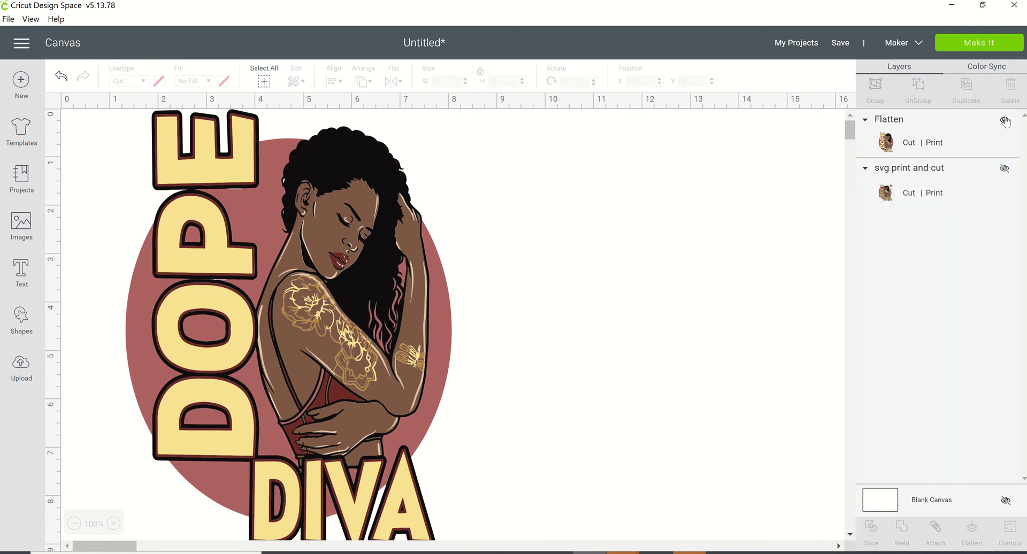
click(1005, 120)
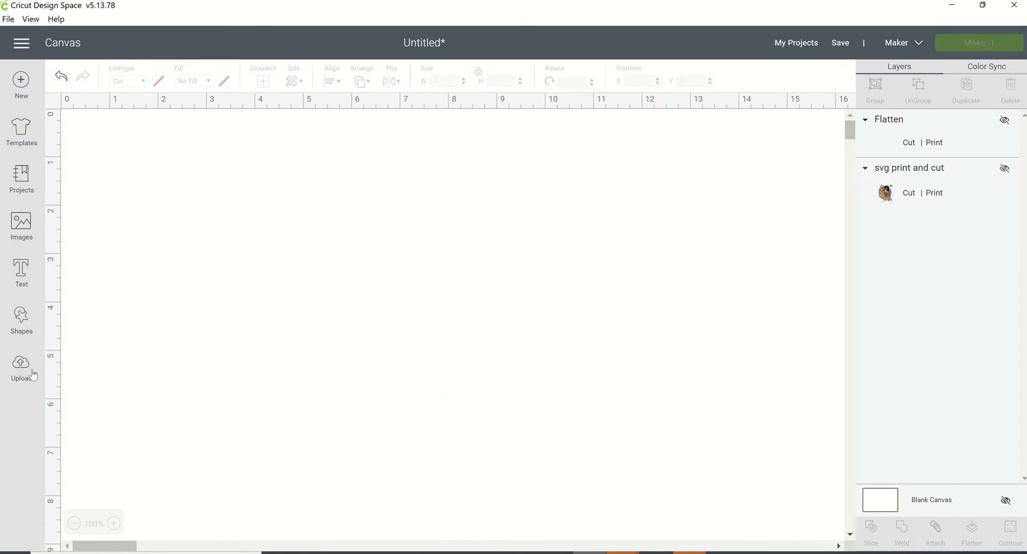
click(33, 375)
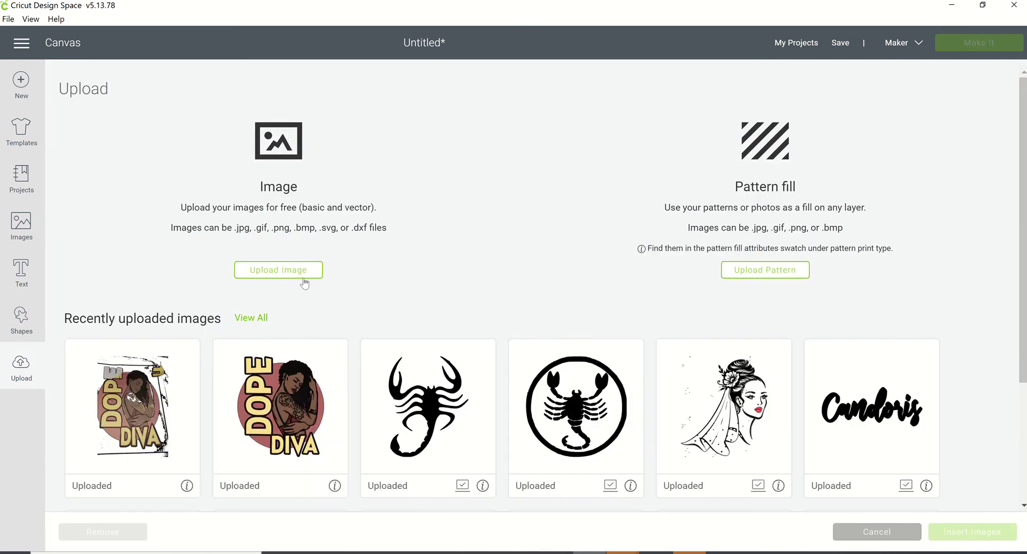
click(315, 274)
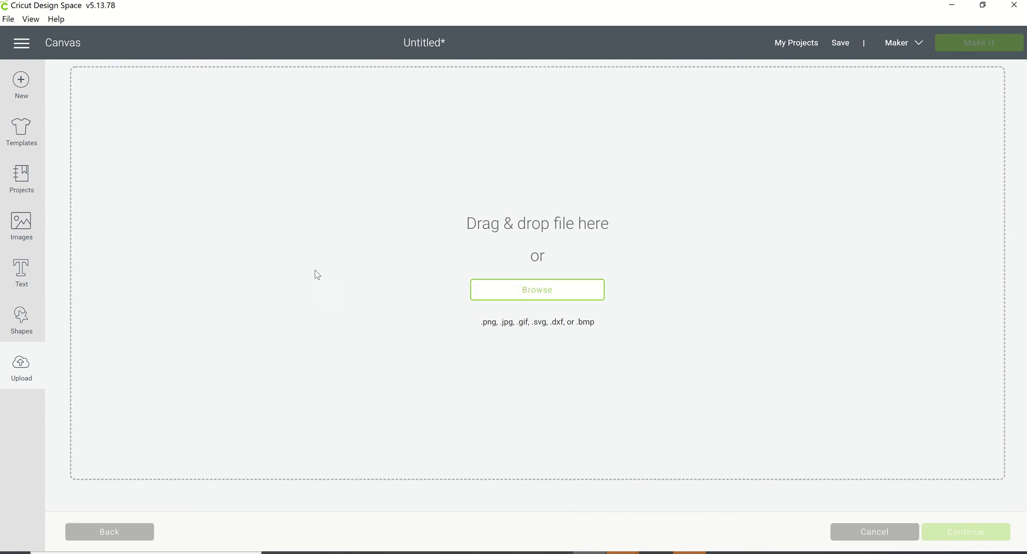
click(522, 292)
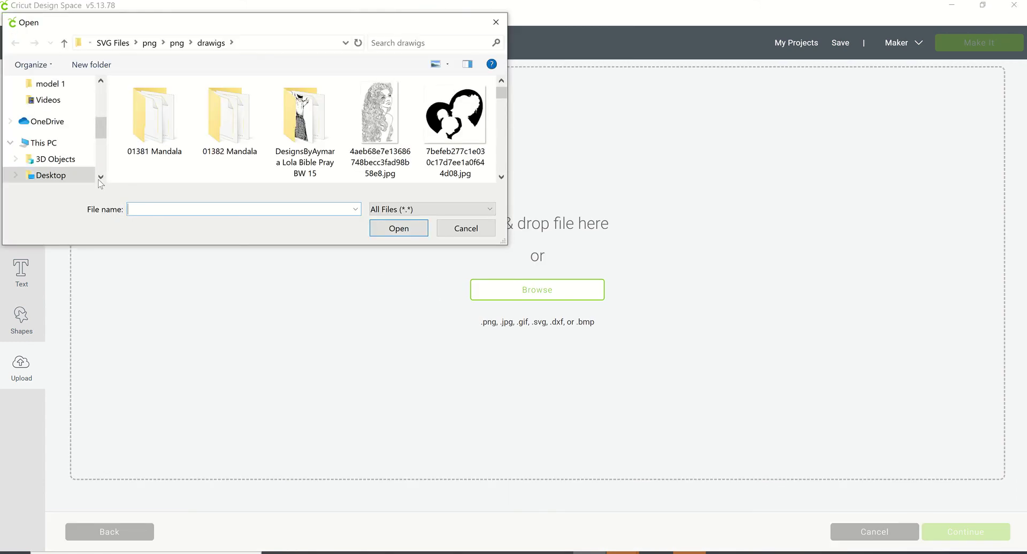
scroll(96, 178, down, 3)
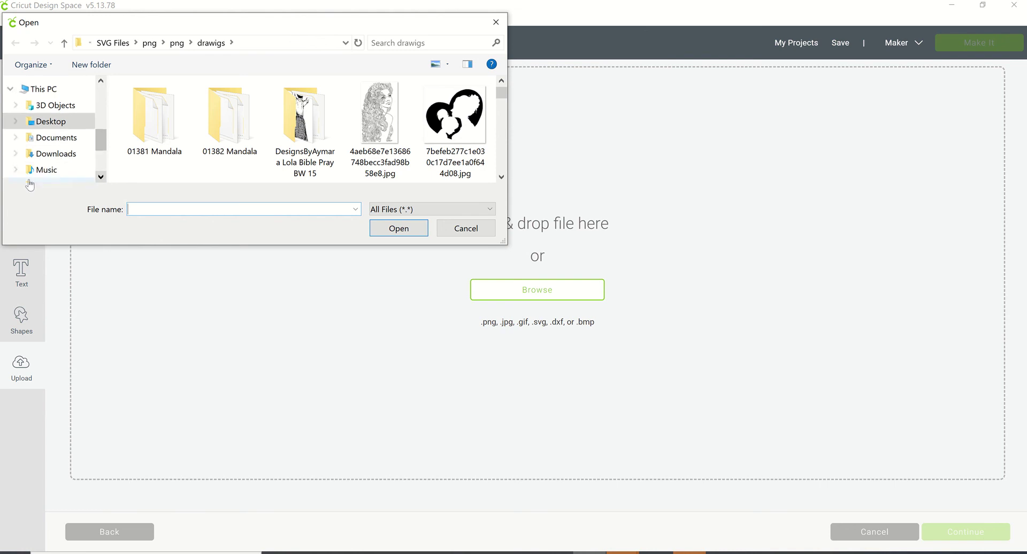
click(40, 156)
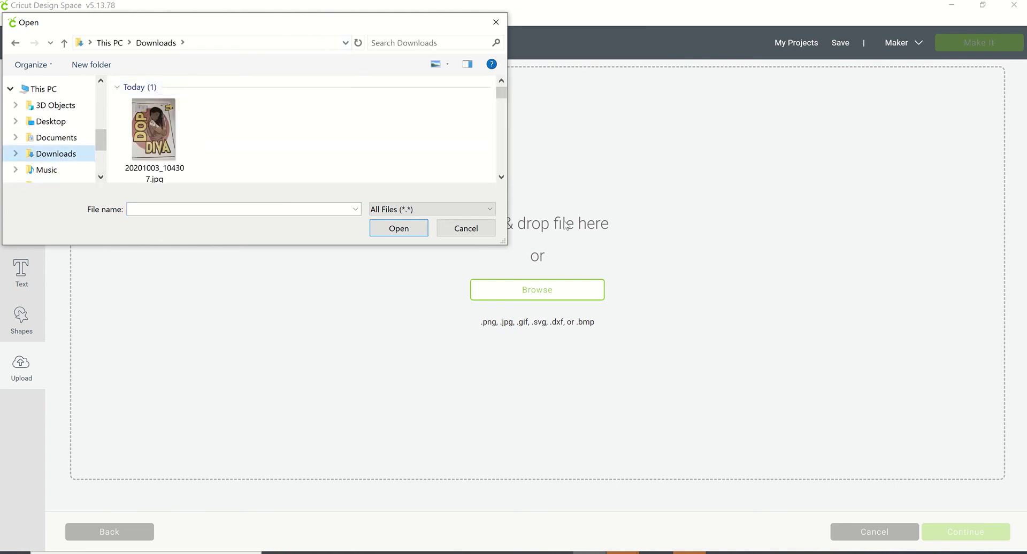
Look through the Downloads folder for the Dope Diva image file.
click(502, 178)
click(502, 177)
click(502, 177)
click(502, 177)
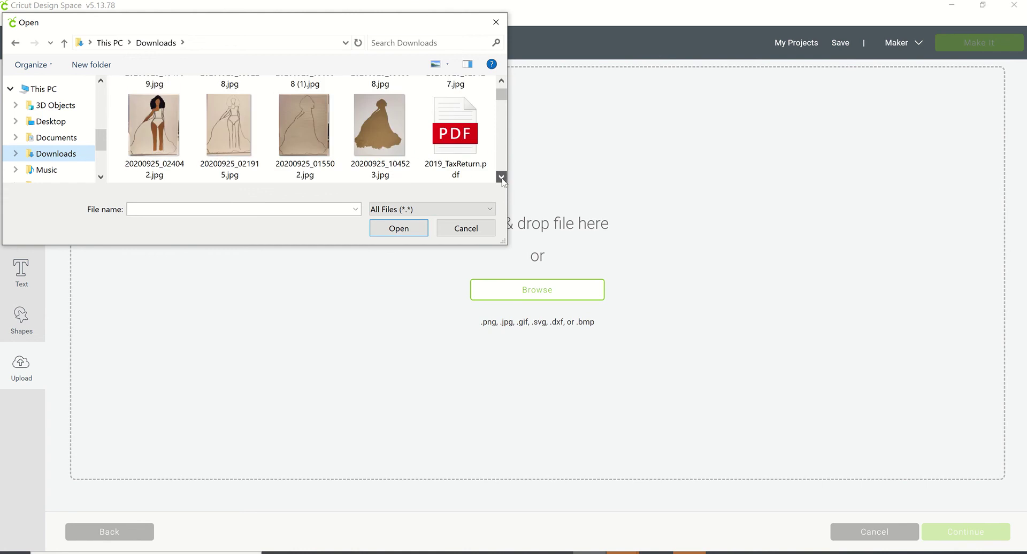
click(502, 177)
click(502, 177)
click(502, 178)
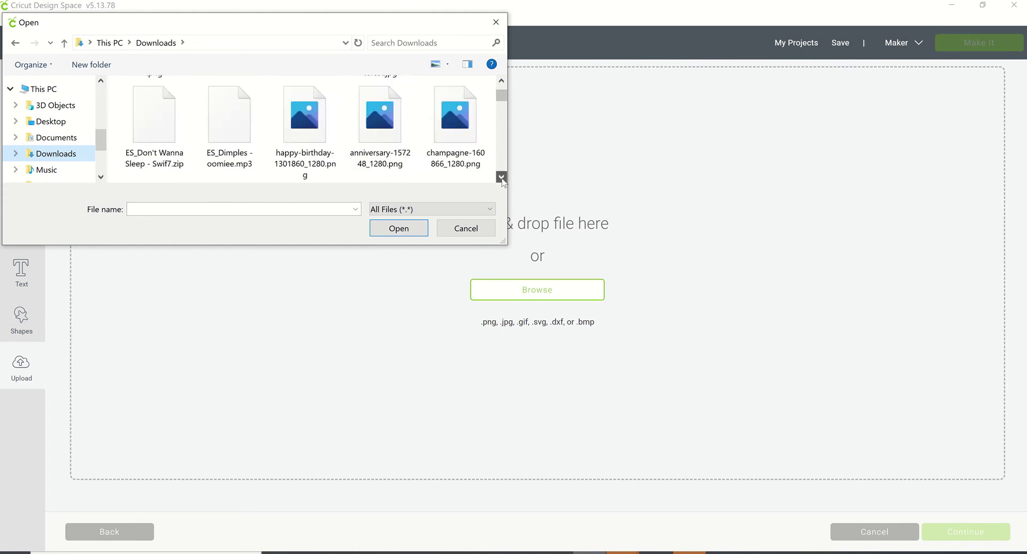
click(501, 177)
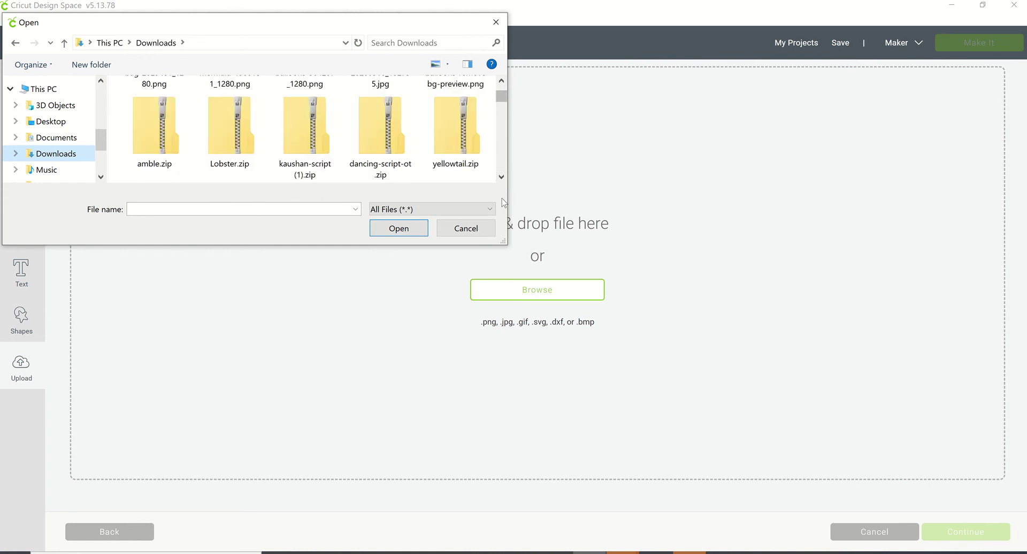
Search the Downloads folder for "dope diva" and open Afro Kinky Dope Diva 15.jpg for upload.
click(457, 43)
text(dope )
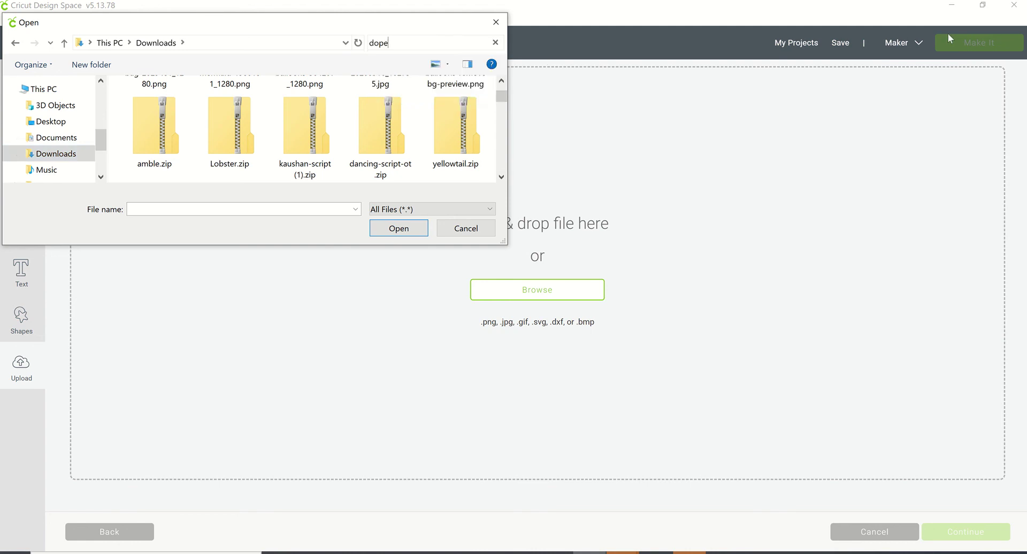
text(diva)
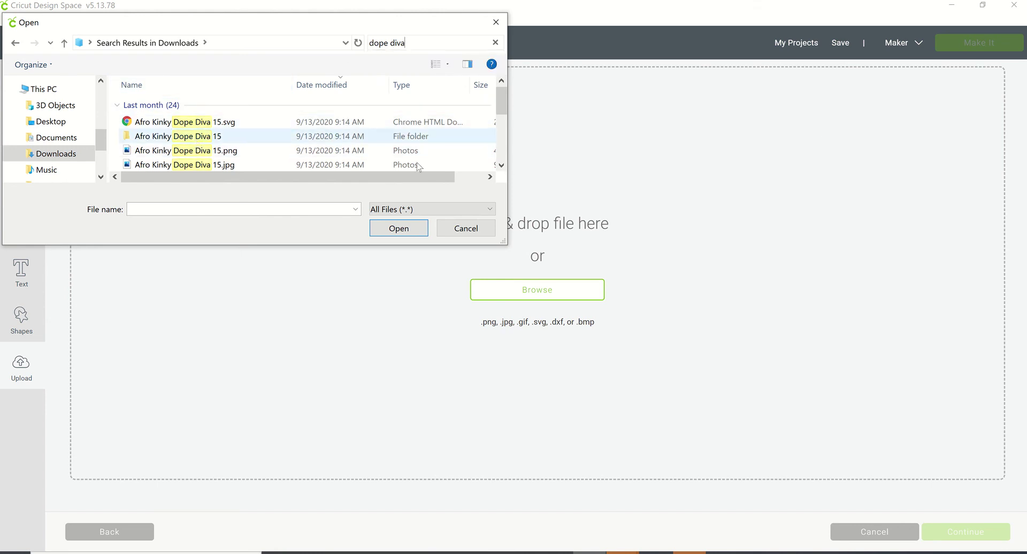
click(501, 165)
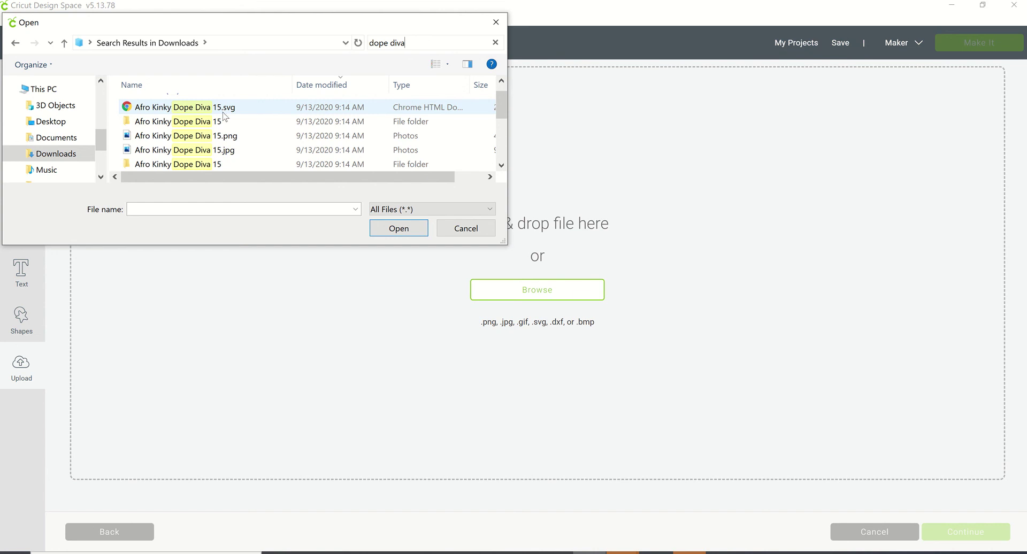
double_click(237, 151)
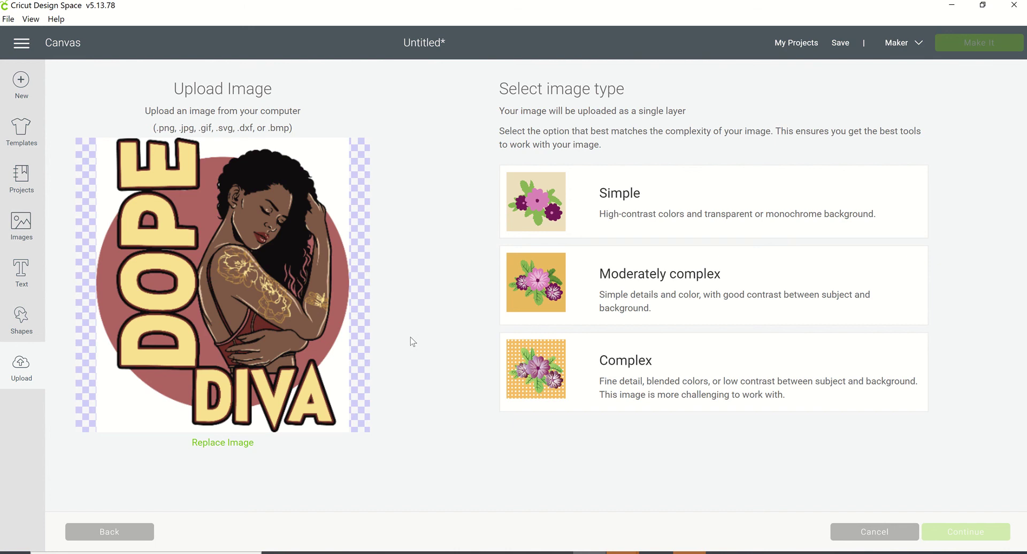
Set the image type to Complex and erase the white background above the circle and around the letters of DOPE.
click(554, 389)
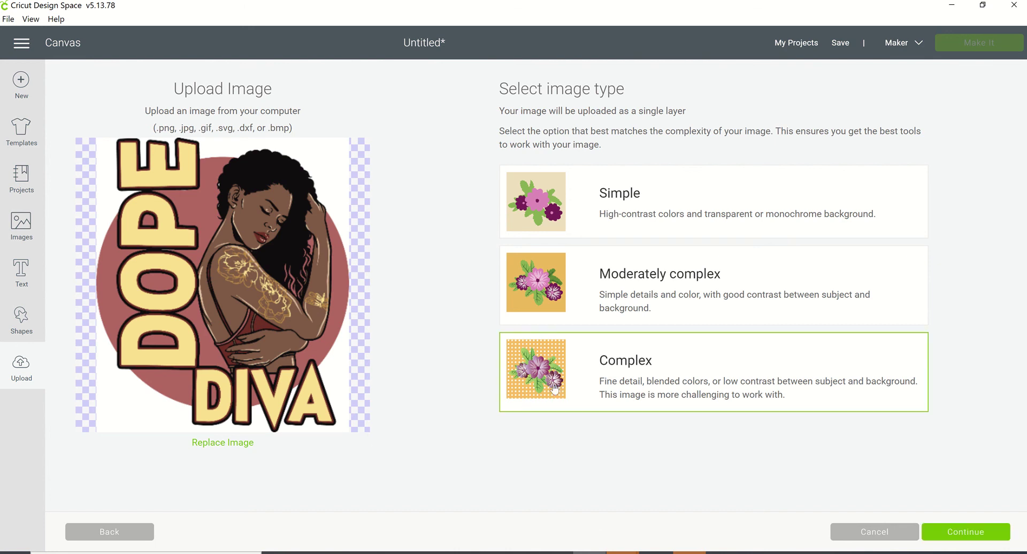
click(966, 537)
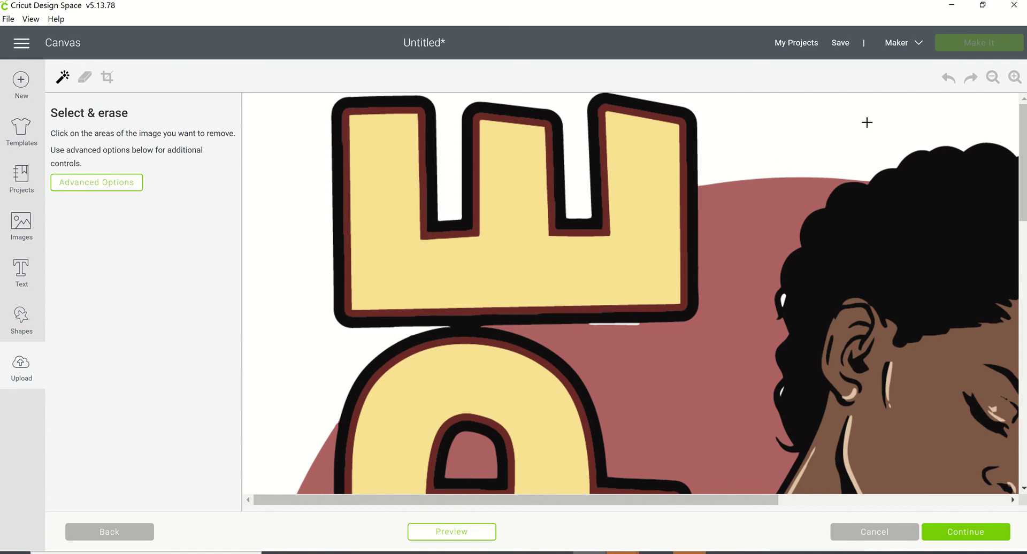
click(803, 110)
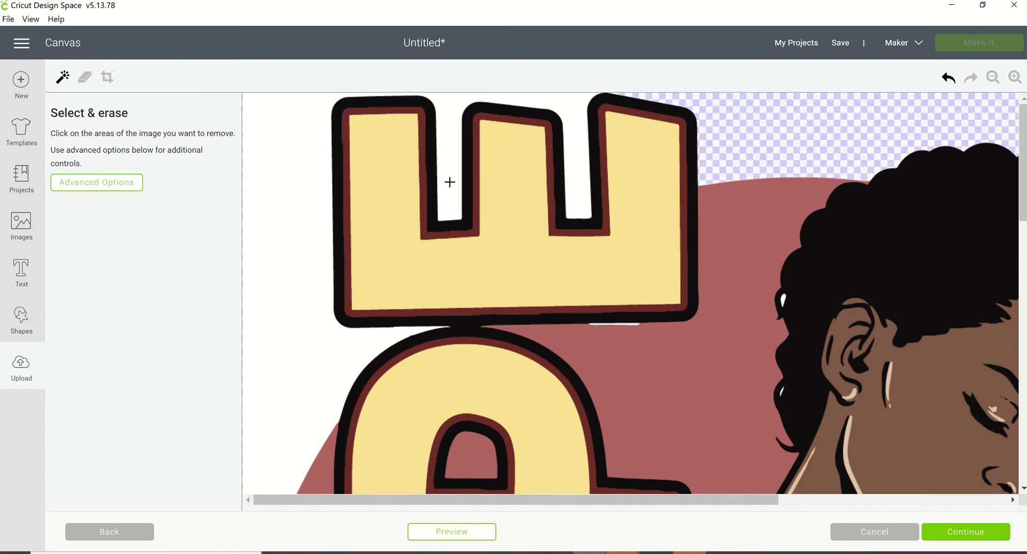
click(317, 260)
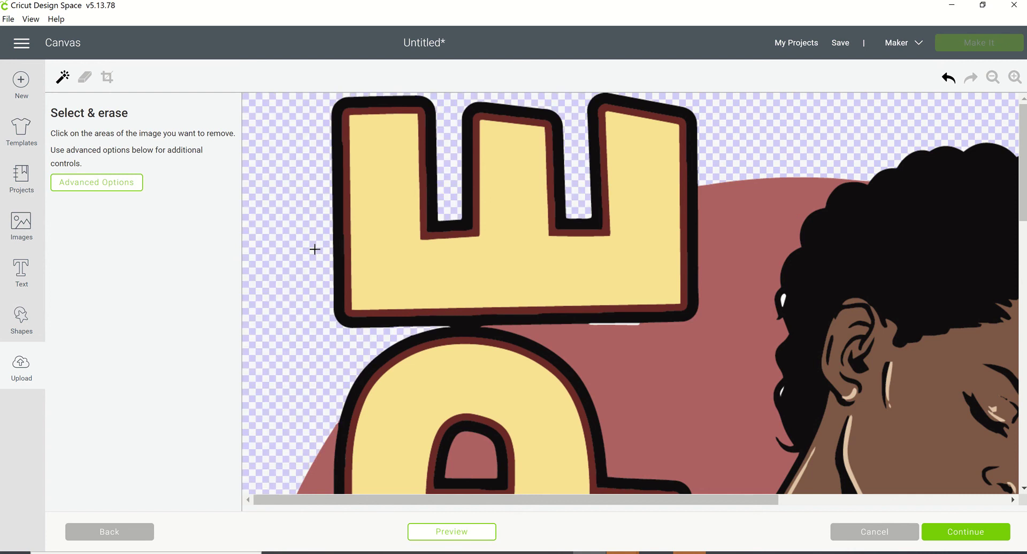
Erase the remaining white background around the word DIVA and preview the image's cut silhouette.
scroll(566, 350, down, 10)
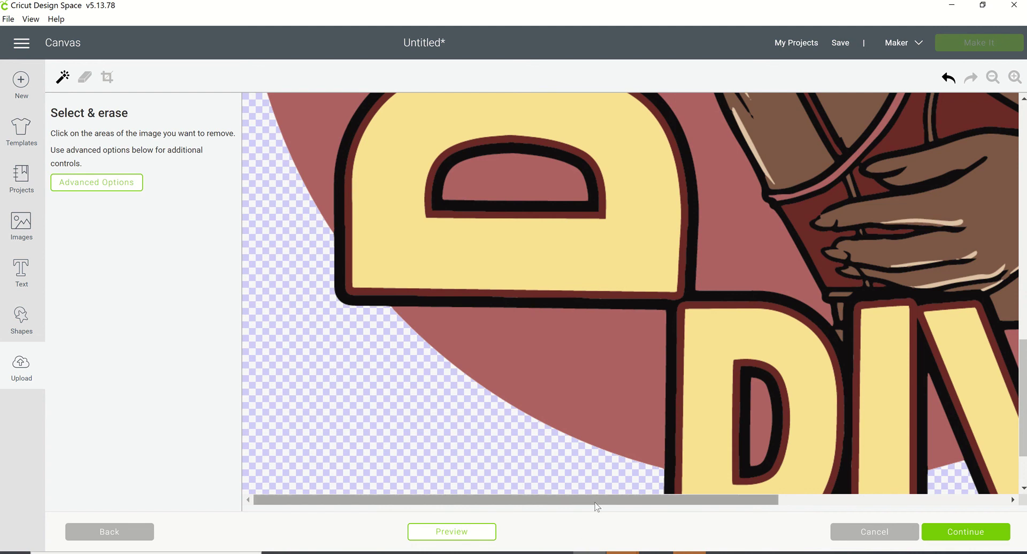
drag(596, 508, 965, 509)
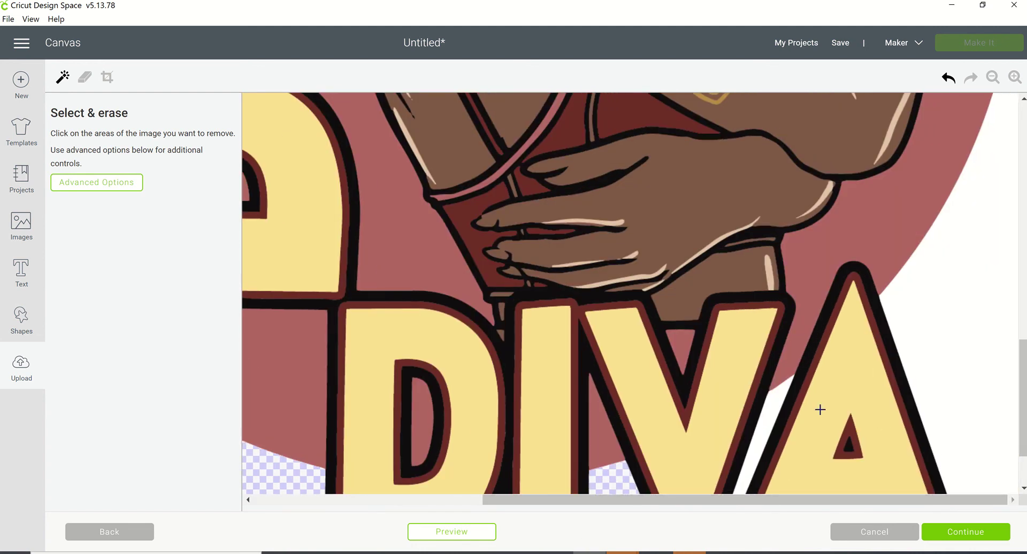
scroll(819, 410, down, 3)
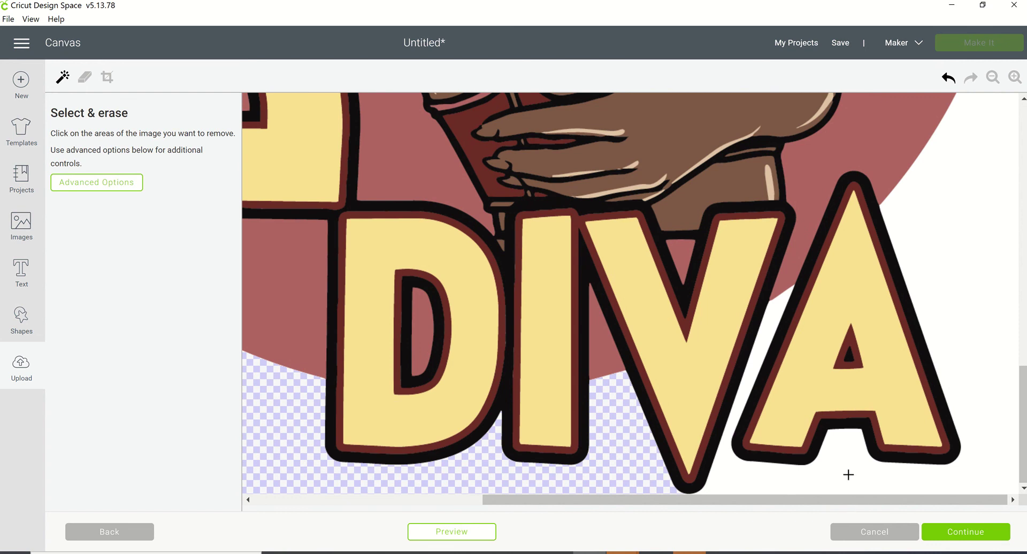
click(872, 477)
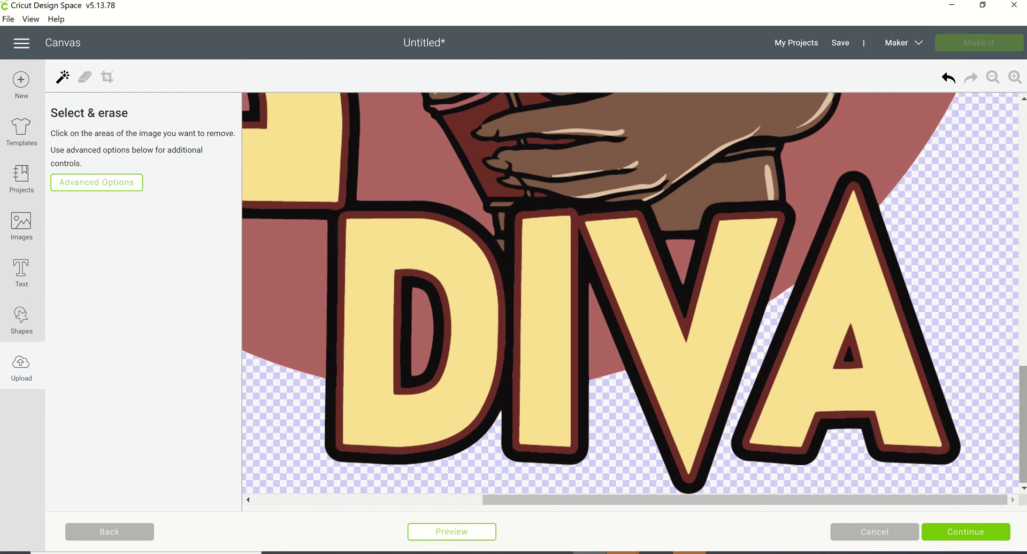
drag(1025, 452, 1025, 190)
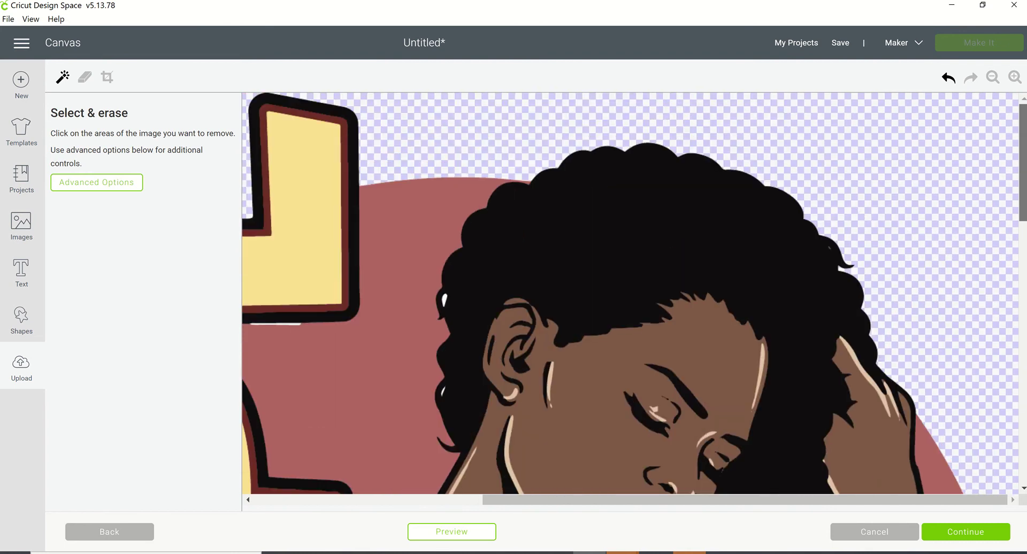
click(461, 535)
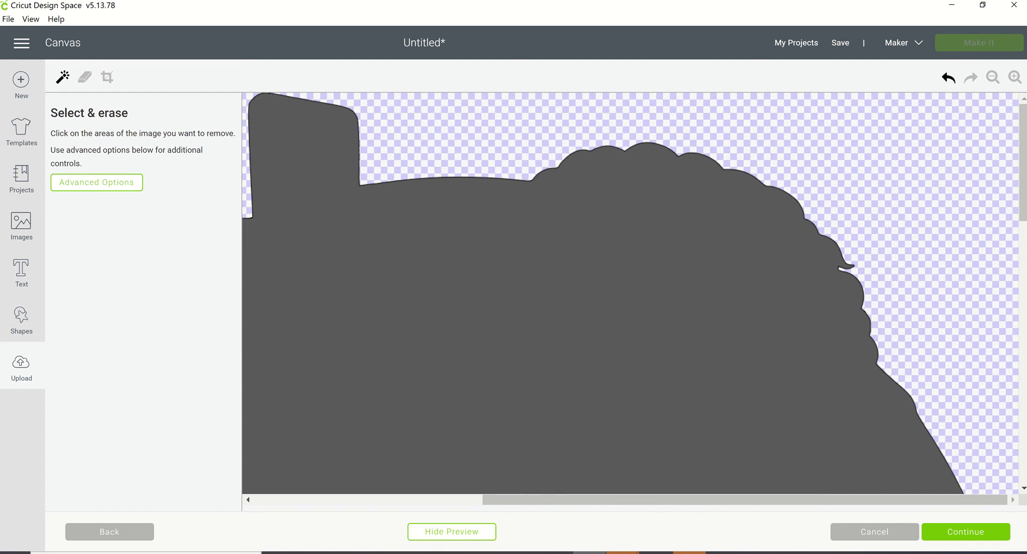
Save the cleaned-up Afro Kinky Dope Diva 15 upload as a Print Then Cut image and insert it on the canvas.
scroll(572, 246, down, 3)
scroll(572, 246, down, 8)
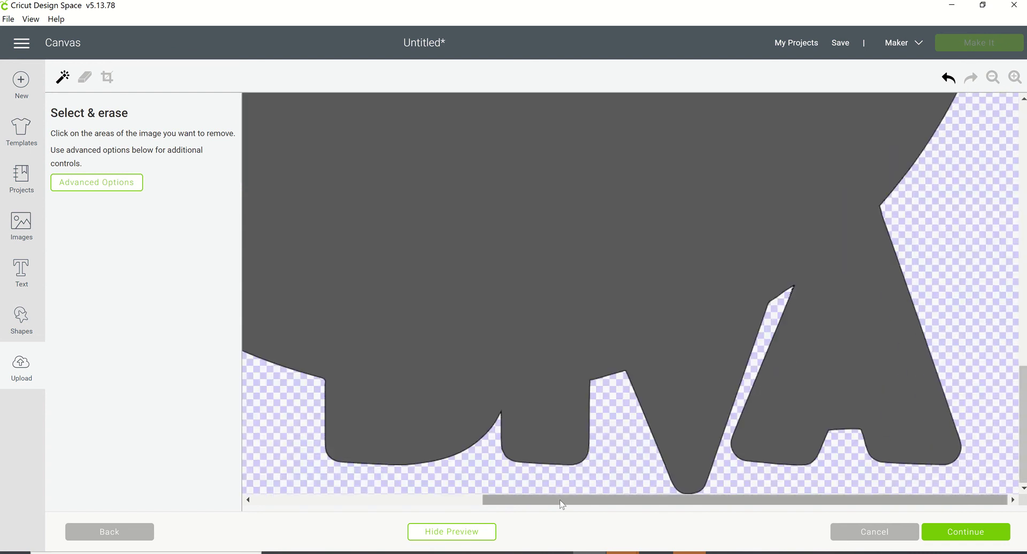
drag(562, 502, 263, 551)
scroll(553, 437, up, 8)
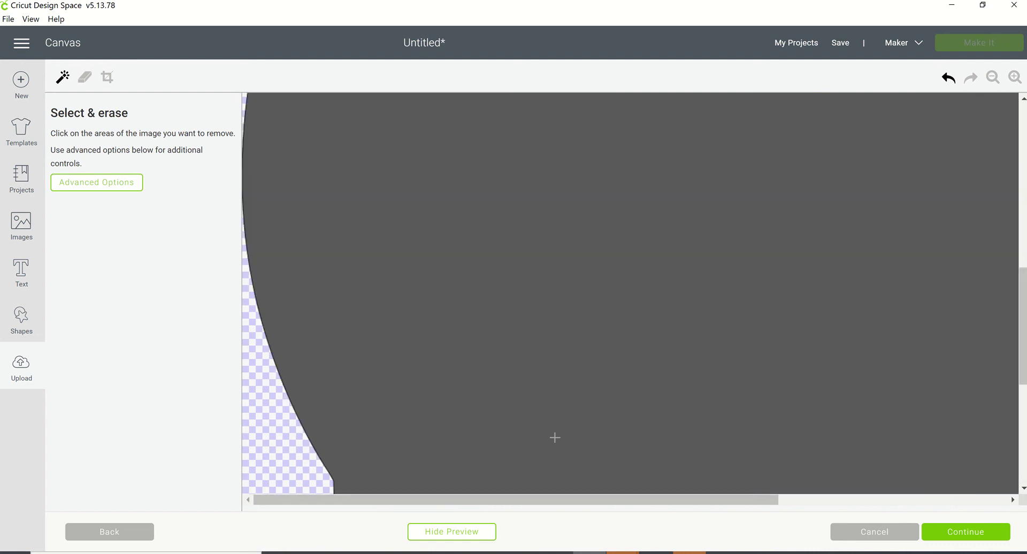
scroll(771, 339, up, 8)
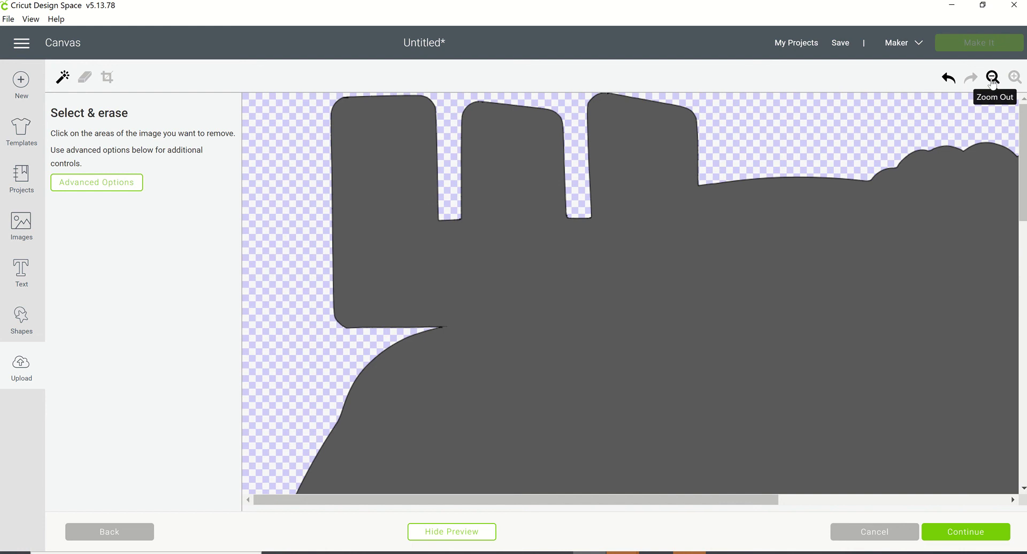
click(992, 78)
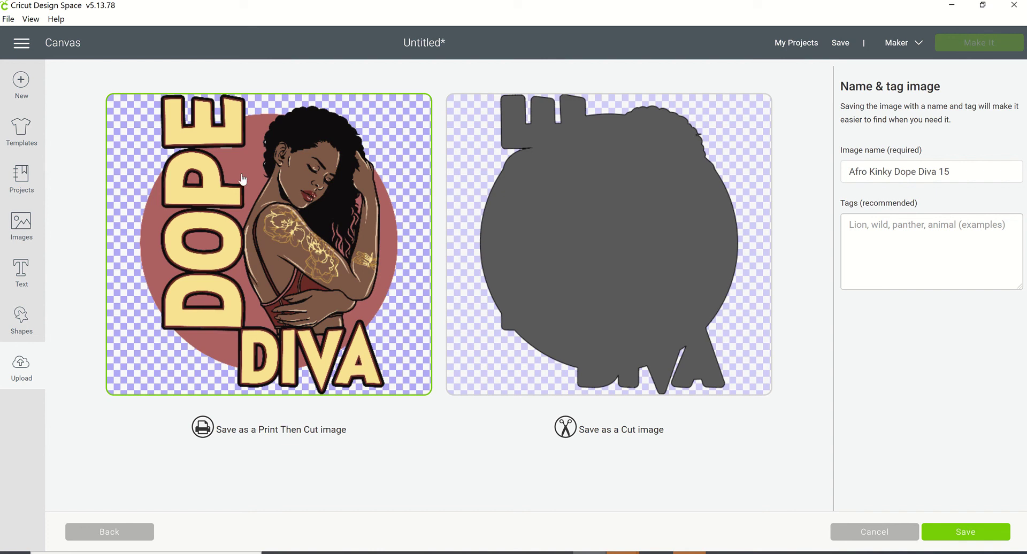
click(1001, 535)
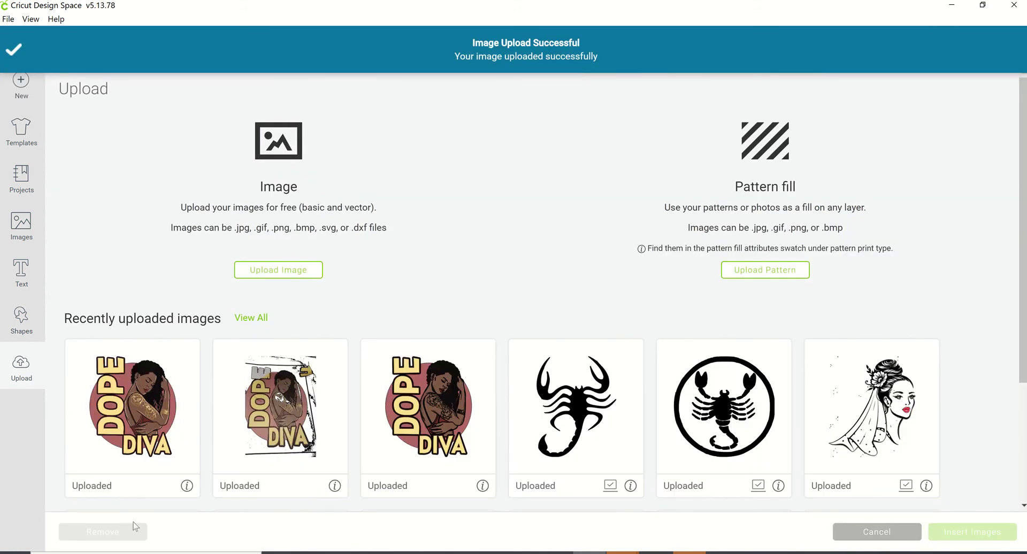
click(153, 419)
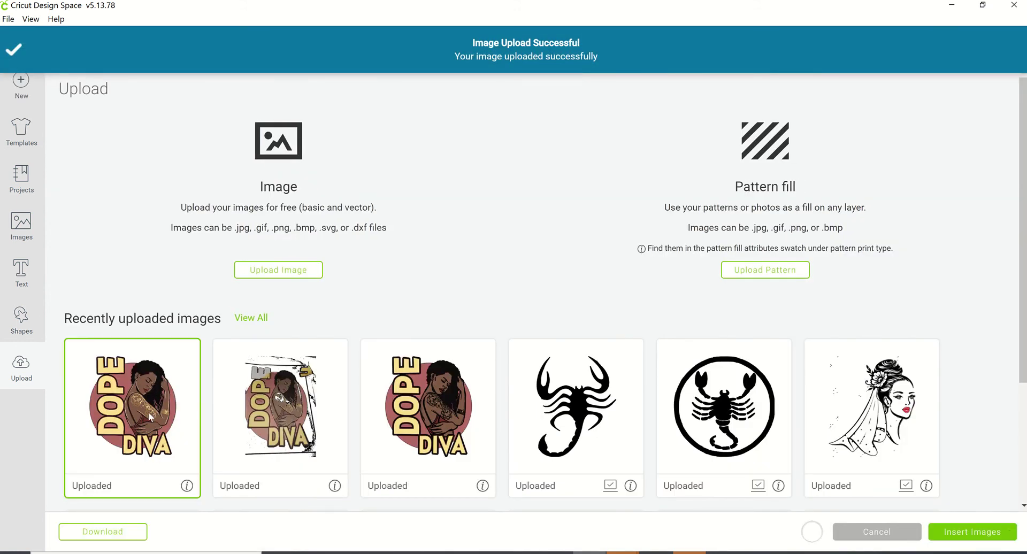
click(1010, 535)
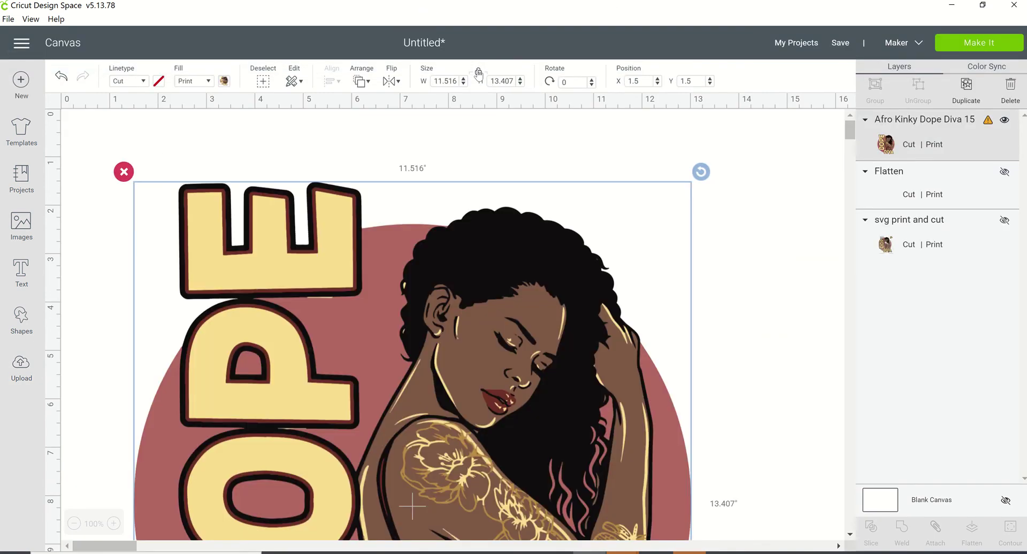
With proportions unlocked, set the inserted JPG image's size to 6.75 in wide by 9.25 in high.
click(436, 81)
text(6.75)
key(Tab)
text(9)
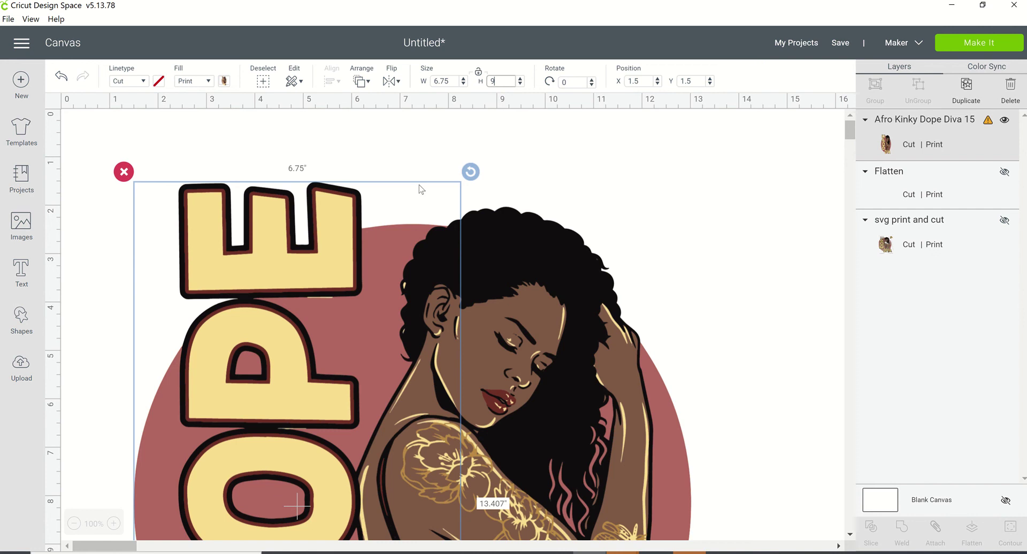
text(.25)
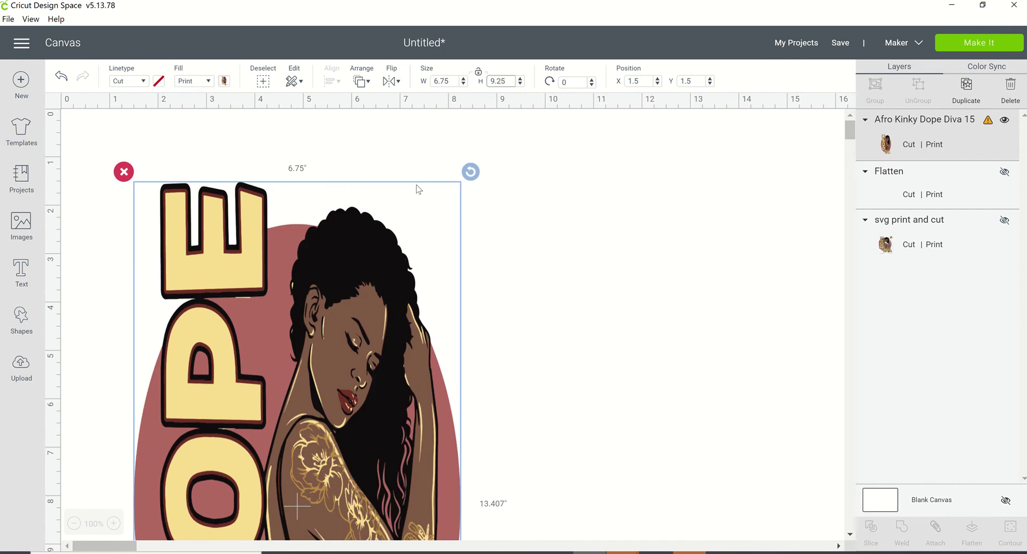
key(Tab)
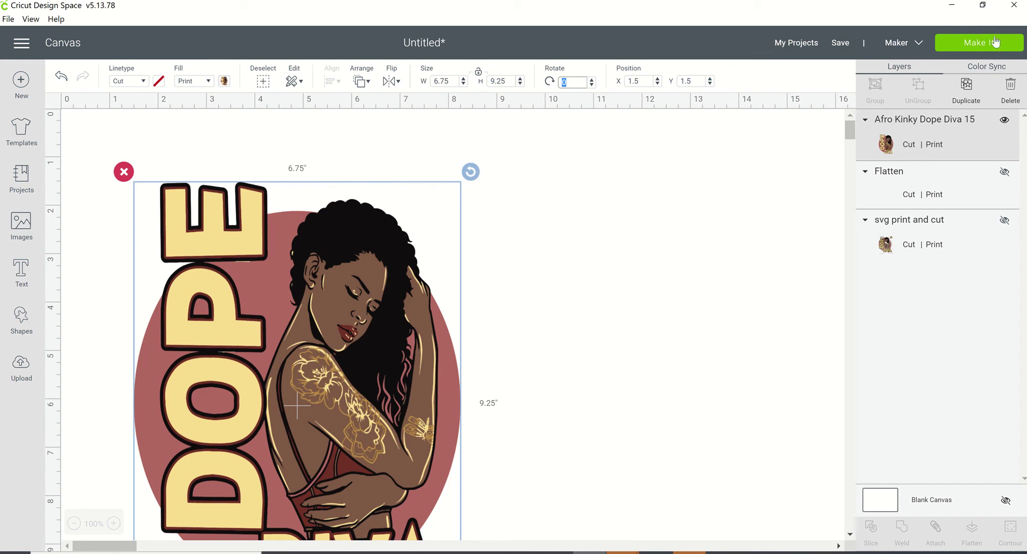
click(418, 298)
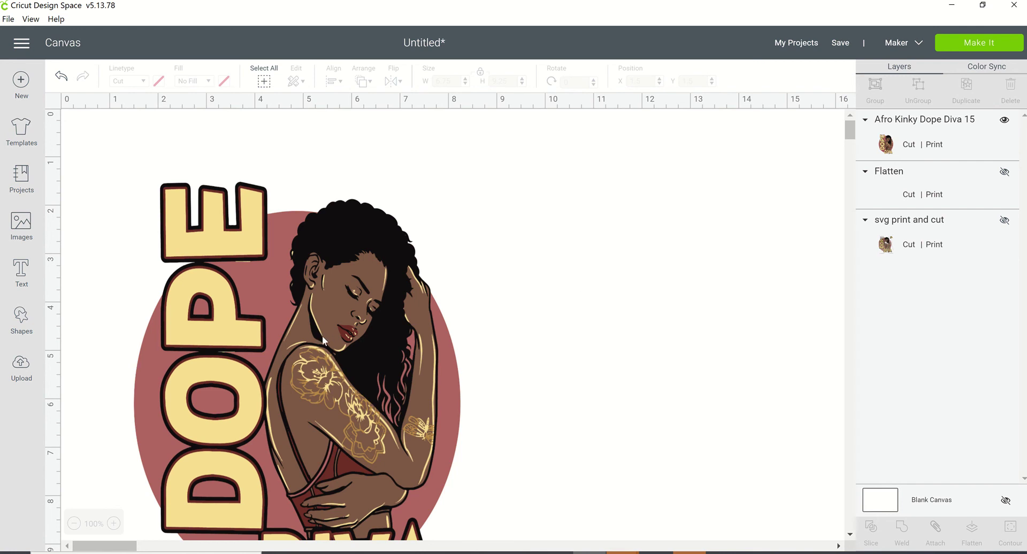
Shrink the JPG image to about 4.83 × 6.19 in and move it to about X 0.21, Y 4.38.
click(396, 472)
scroll(394, 459, down, 3)
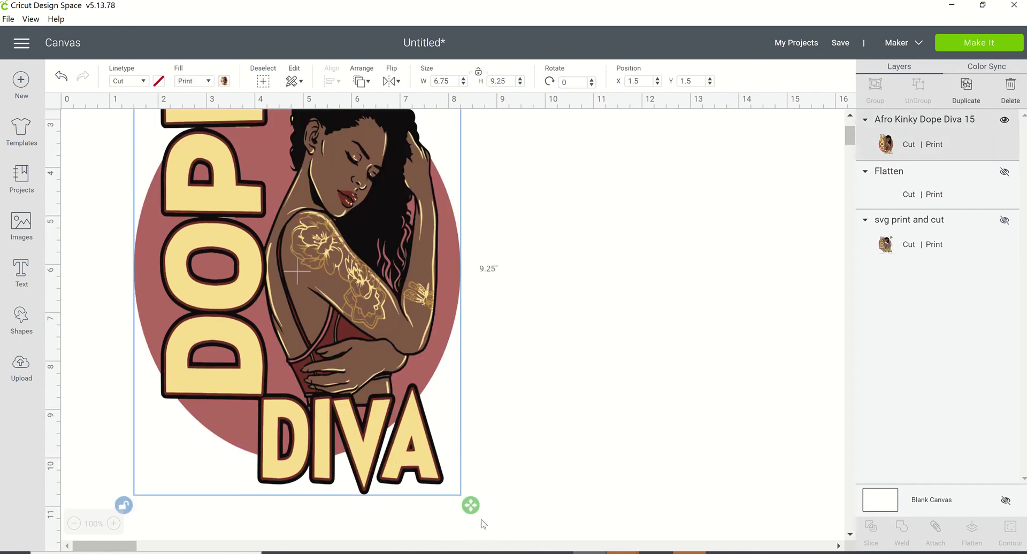
drag(471, 505, 378, 356)
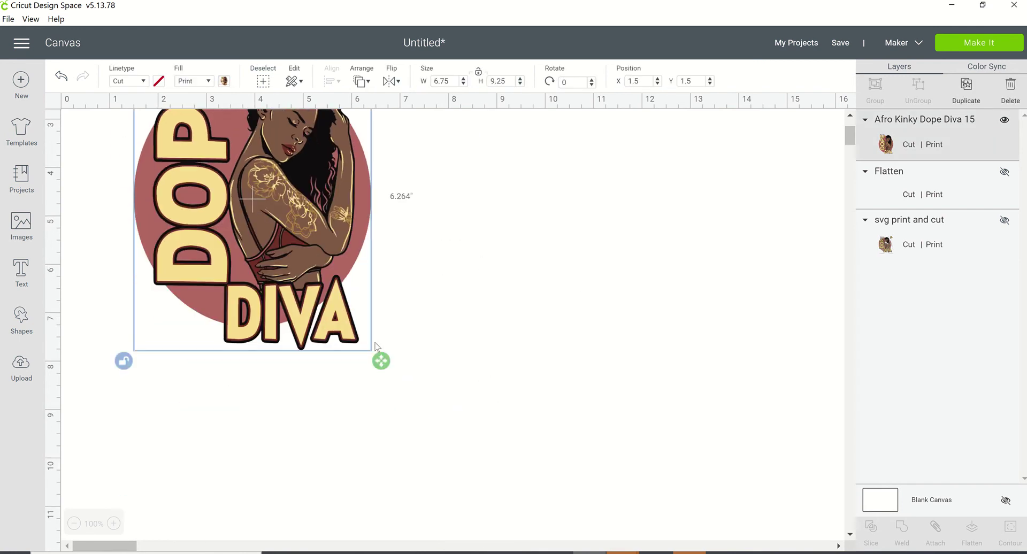
drag(271, 288, 209, 333)
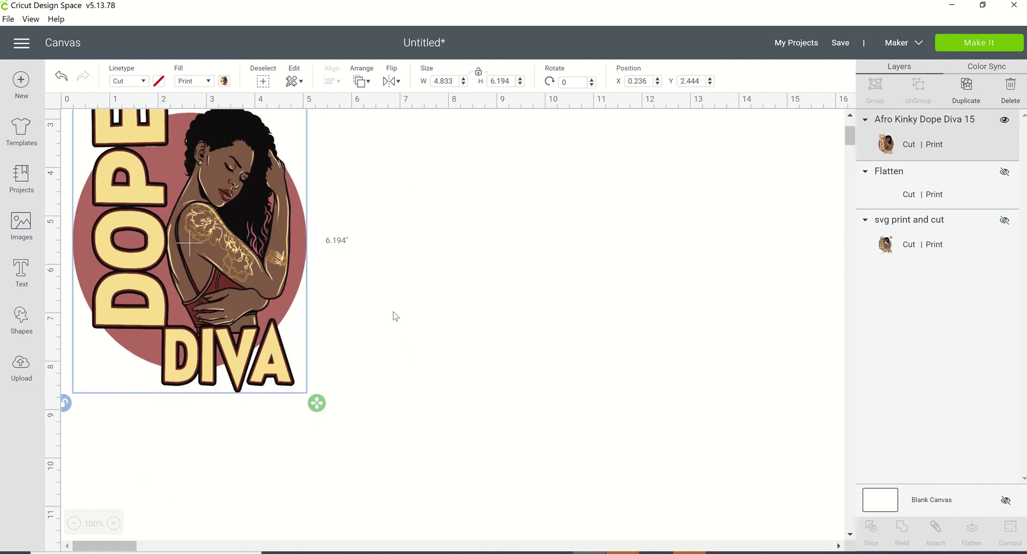
drag(236, 255, 234, 348)
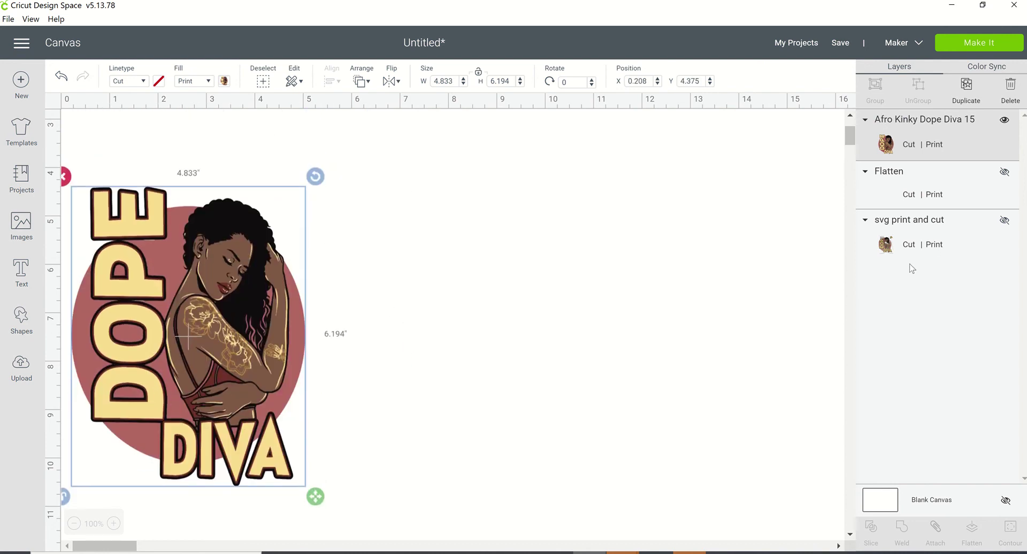
Show the hidden Flatten layer and move its design beside the JPG image, to about X 5.82, Y 1.44.
click(944, 194)
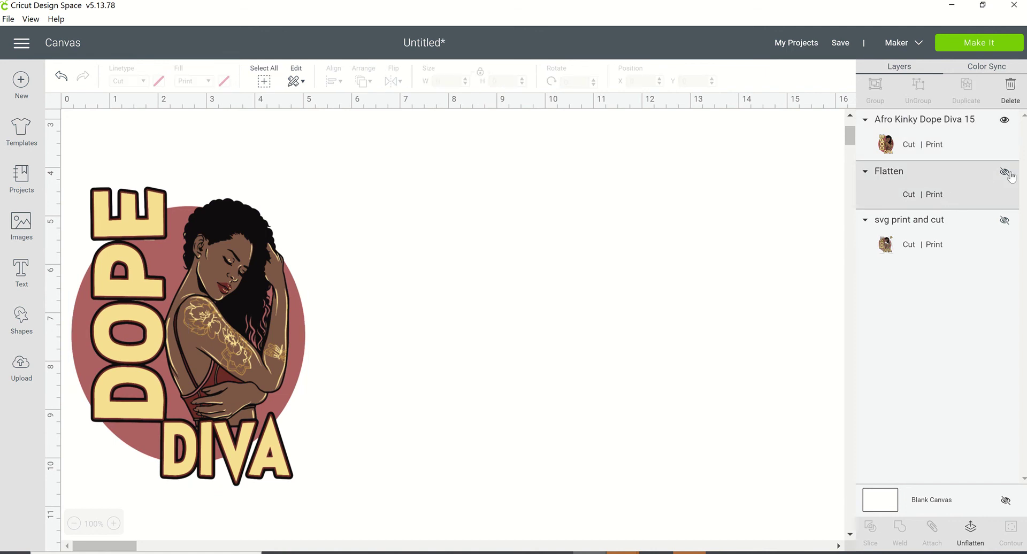
scroll(753, 273, up, 3)
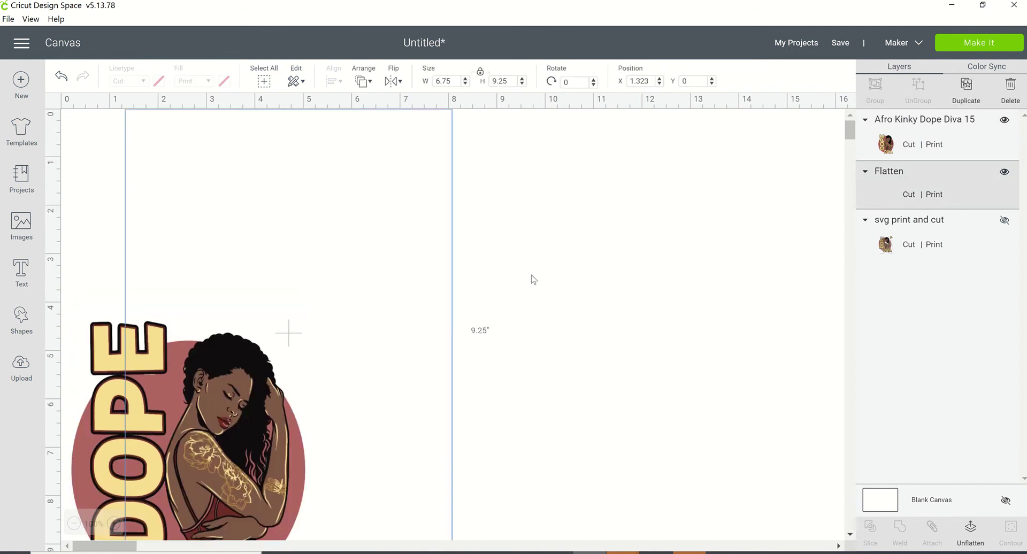
drag(399, 263, 528, 344)
scroll(579, 355, down, 3)
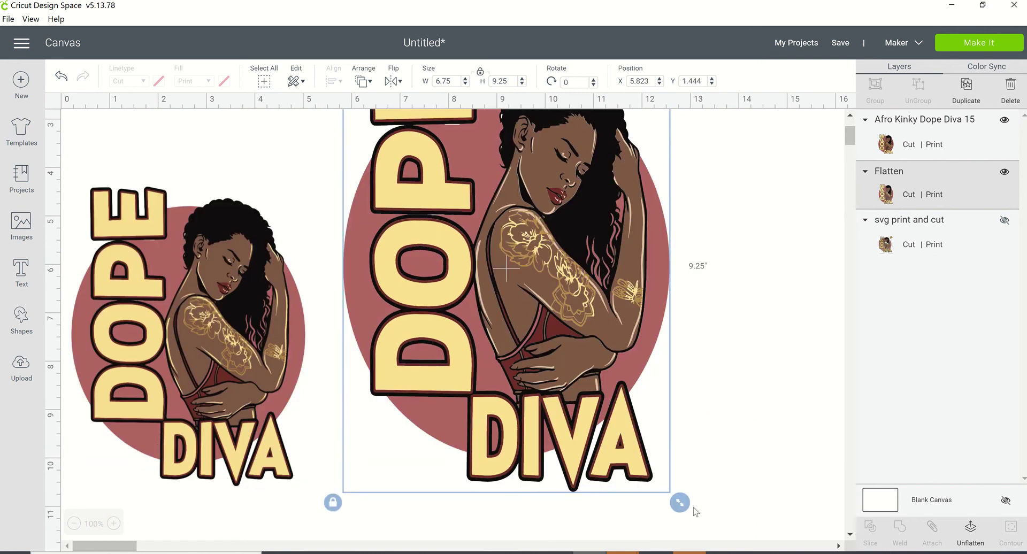
Scale the Flatten design to about 4.69 × 6.43 in and line it up beside the JPG image at about X 5.38, Y 4.42.
drag(681, 501, 536, 369)
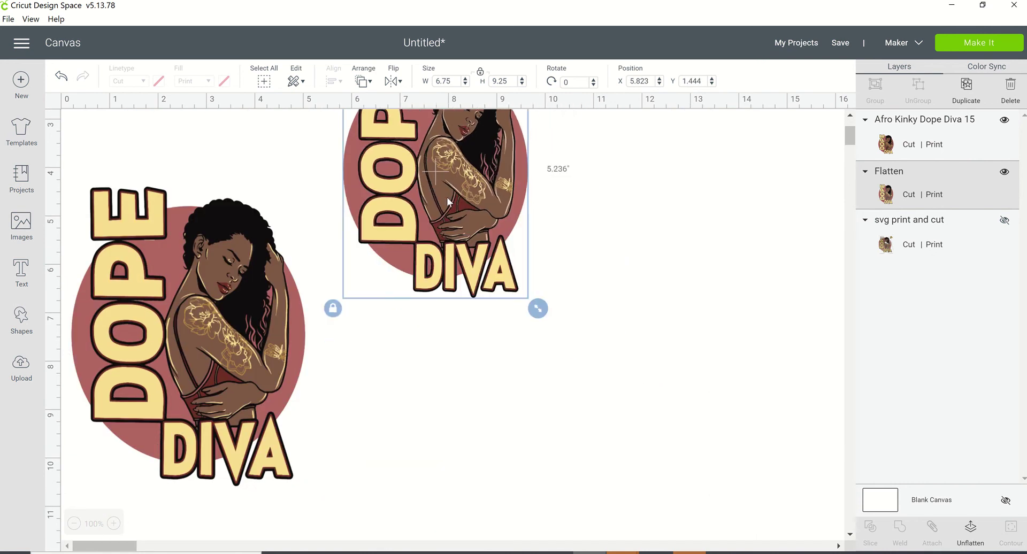
drag(461, 256, 458, 341)
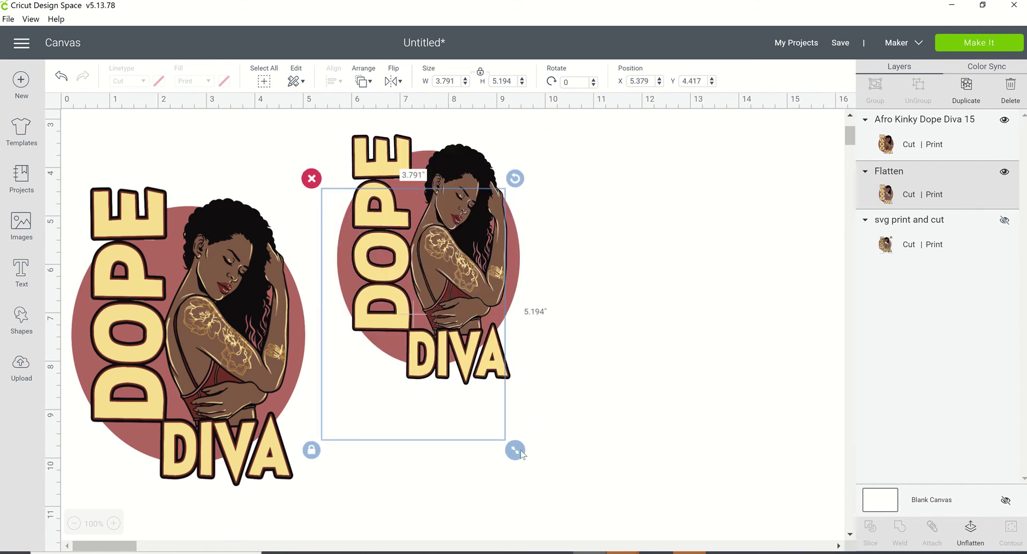
drag(515, 451, 564, 537)
drag(472, 426, 497, 415)
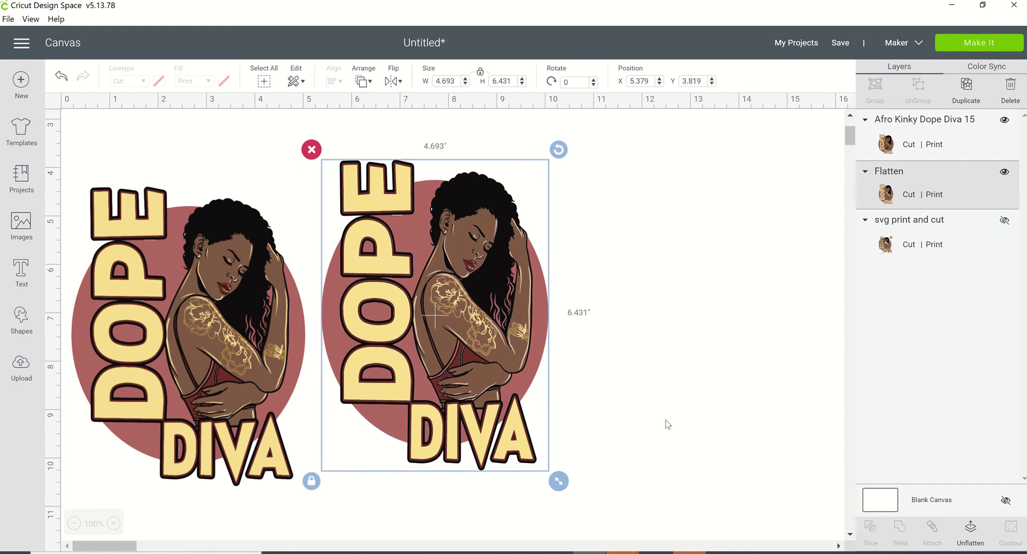
drag(493, 289, 490, 316)
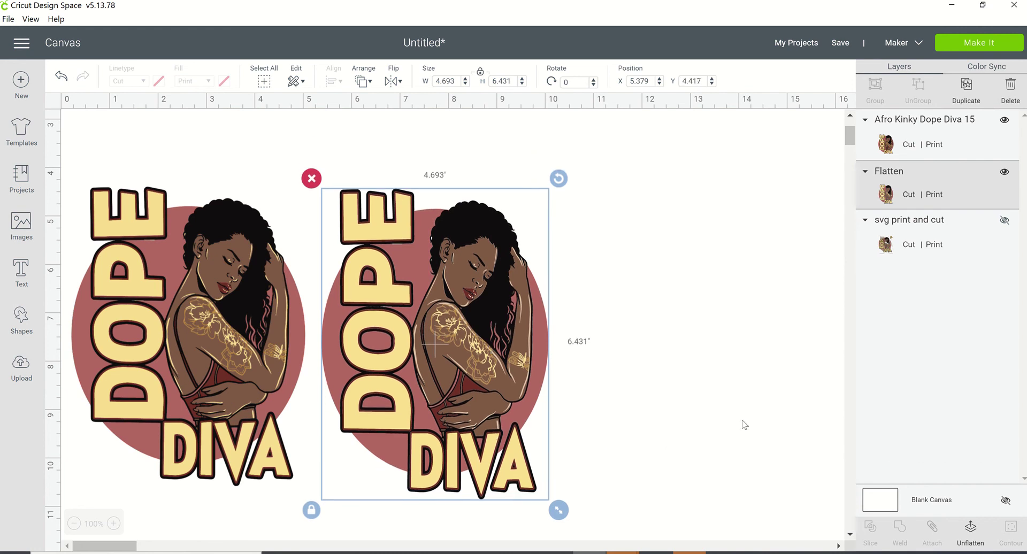
Show the svg print and cut layer, shrink it to about 4.04 × 5.54 in and place it beside the Flatten design.
click(1005, 219)
click(932, 247)
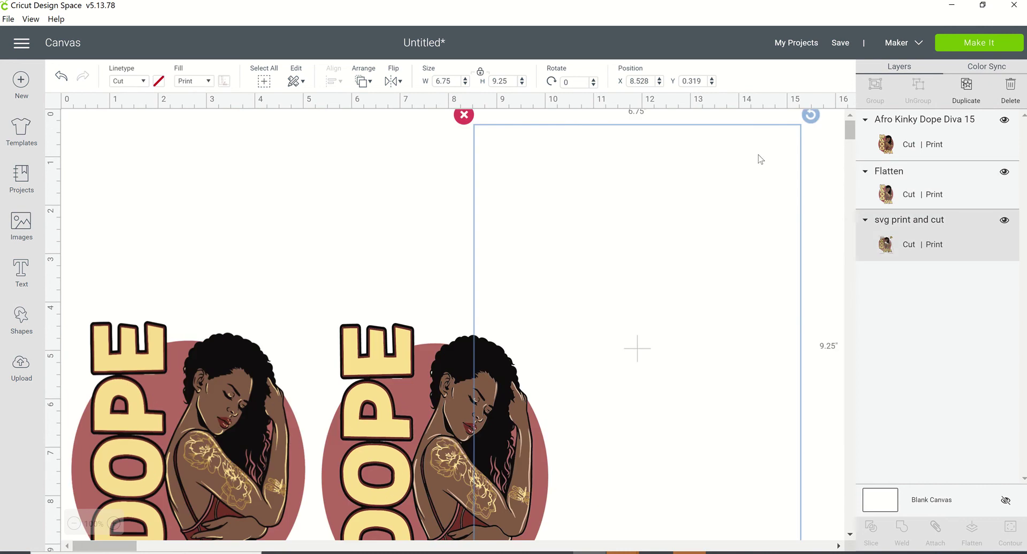
scroll(716, 307, down, 5)
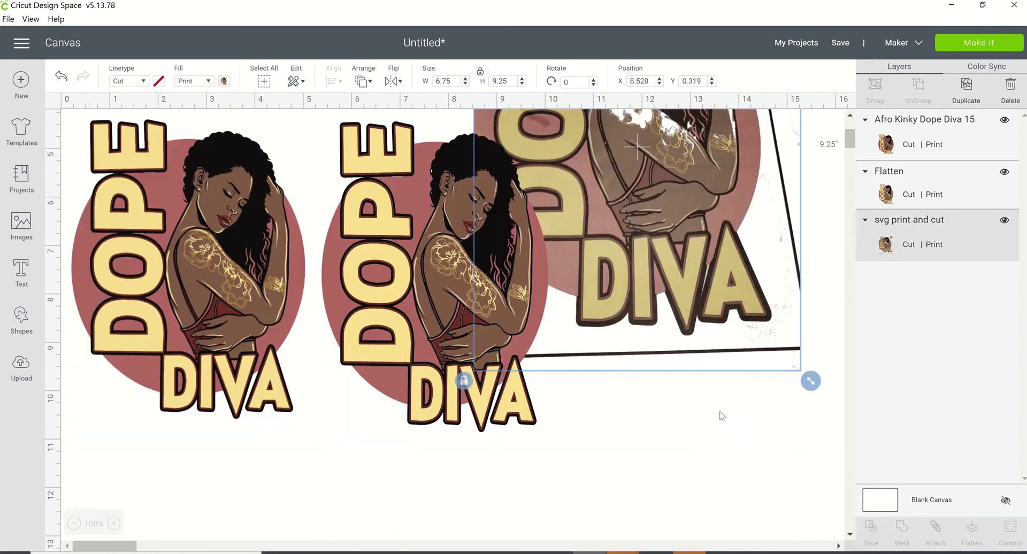
drag(742, 229, 720, 332)
drag(785, 487, 661, 336)
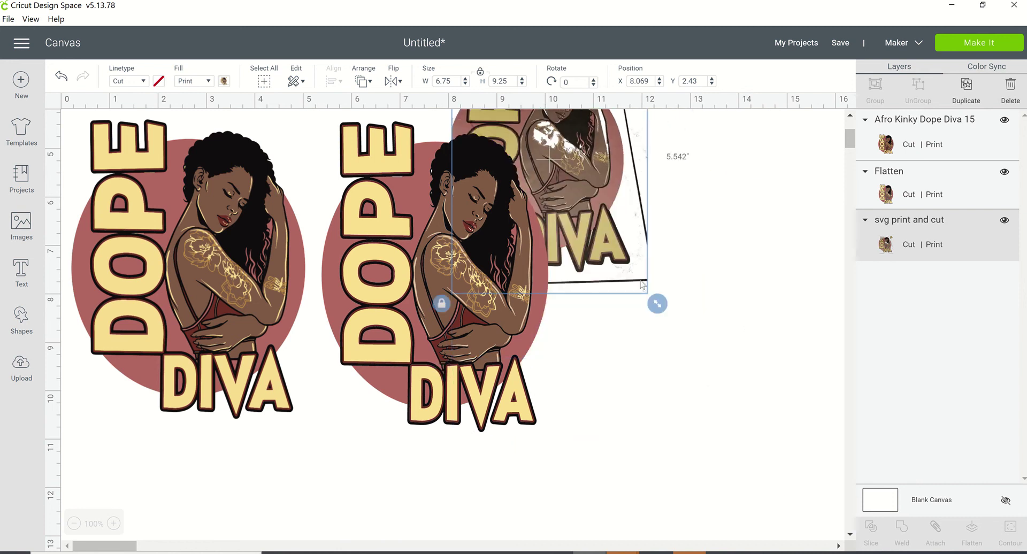
drag(677, 268, 762, 321)
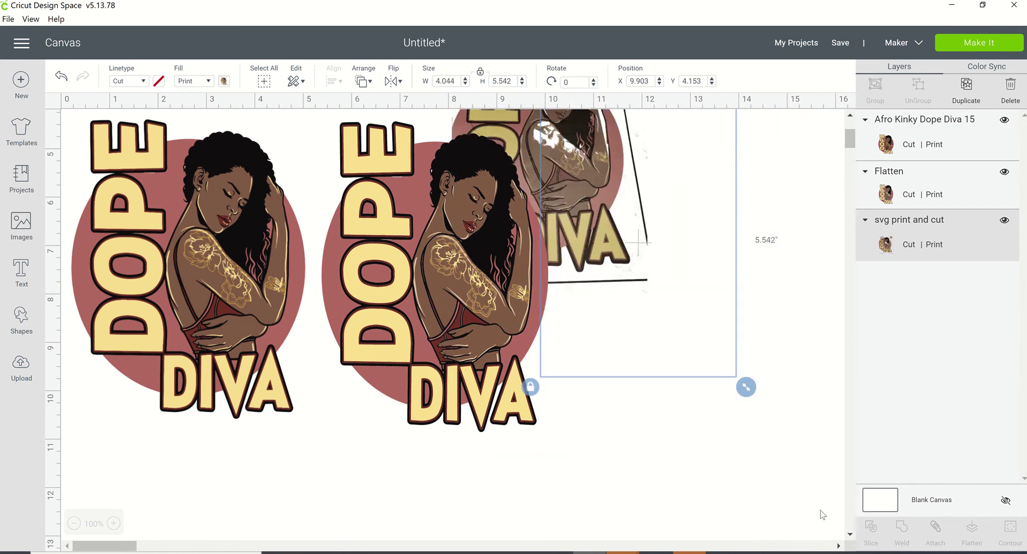
drag(627, 234, 663, 259)
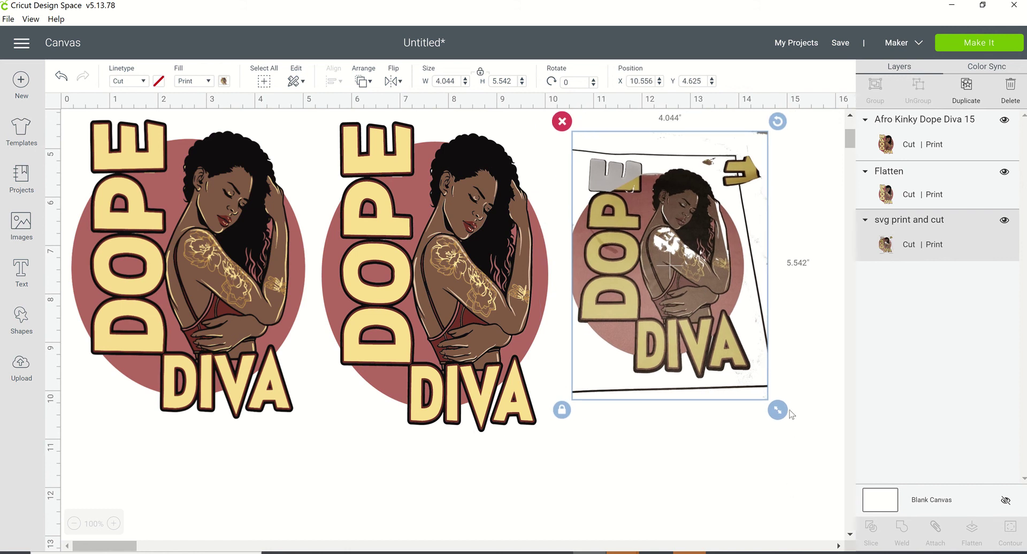
Enlarge the svg print and cut image to roughly match the other two designs and line it up level with them.
drag(786, 411, 824, 465)
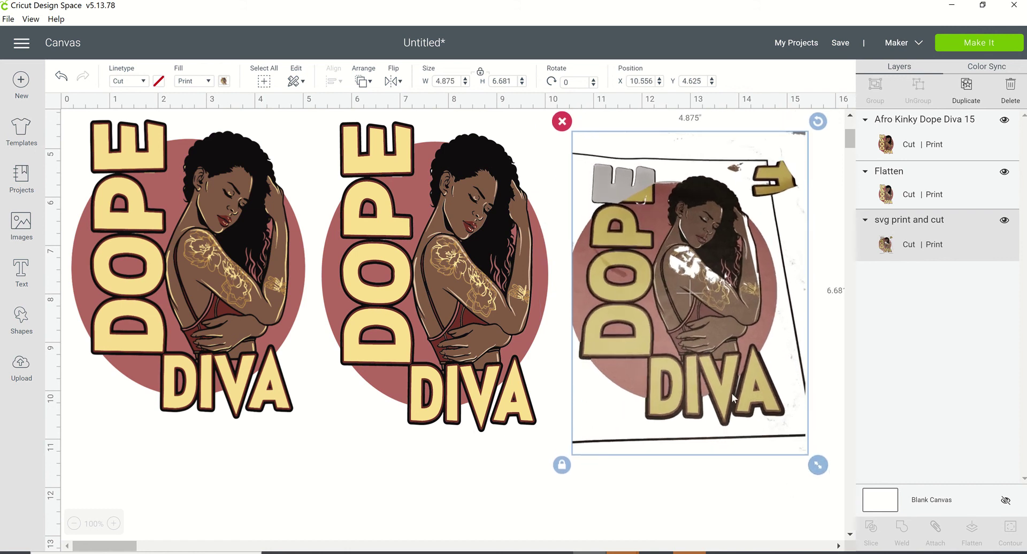
drag(720, 385, 713, 362)
drag(714, 363, 734, 380)
drag(821, 450, 831, 465)
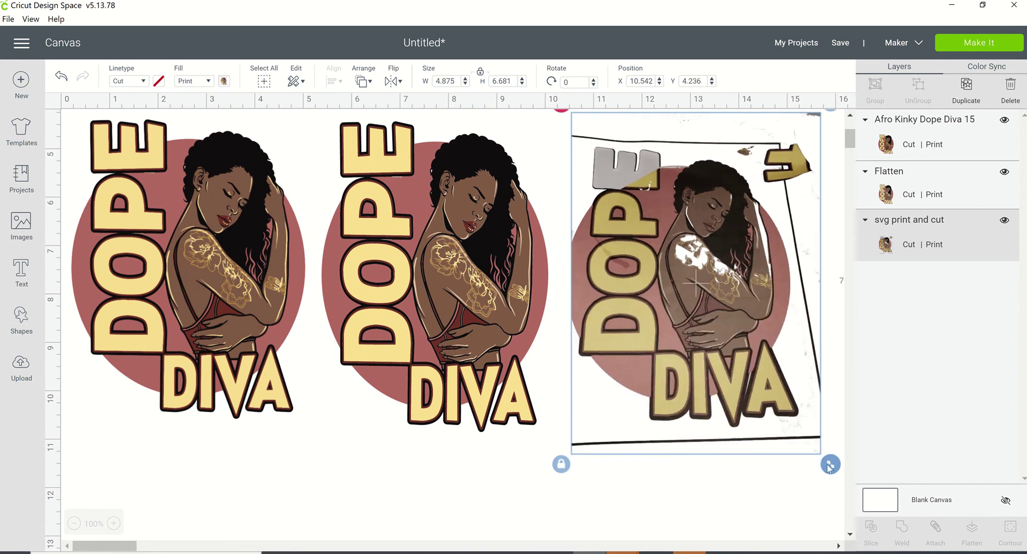
click(715, 503)
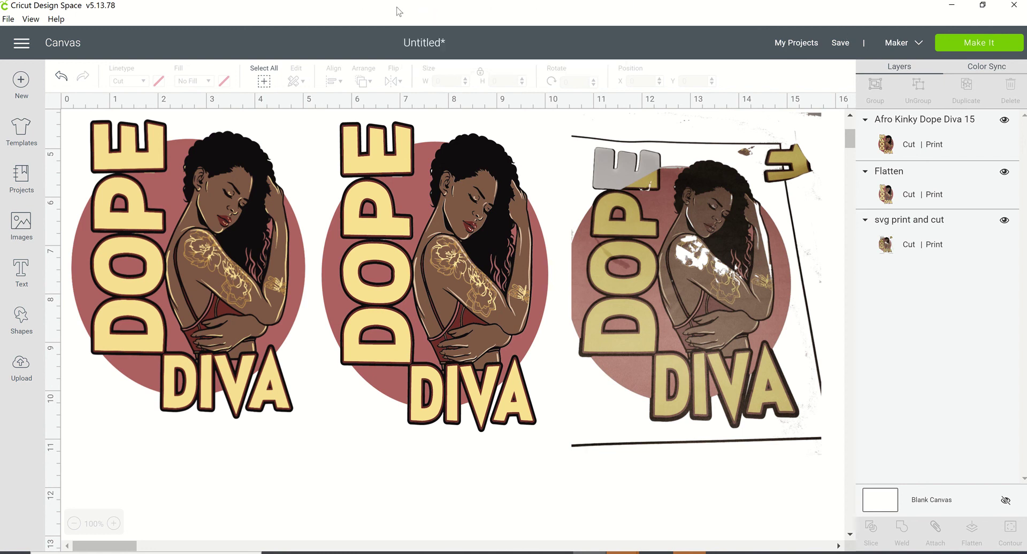
Switch to the Presentation1 file in PowerPoint.
mouse_move(610, 13)
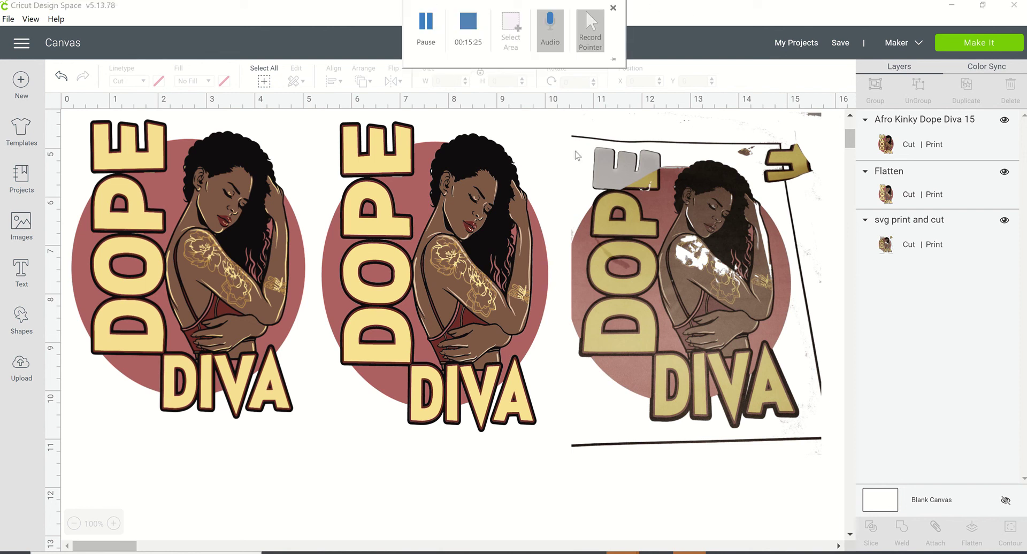
mouse_move(656, 553)
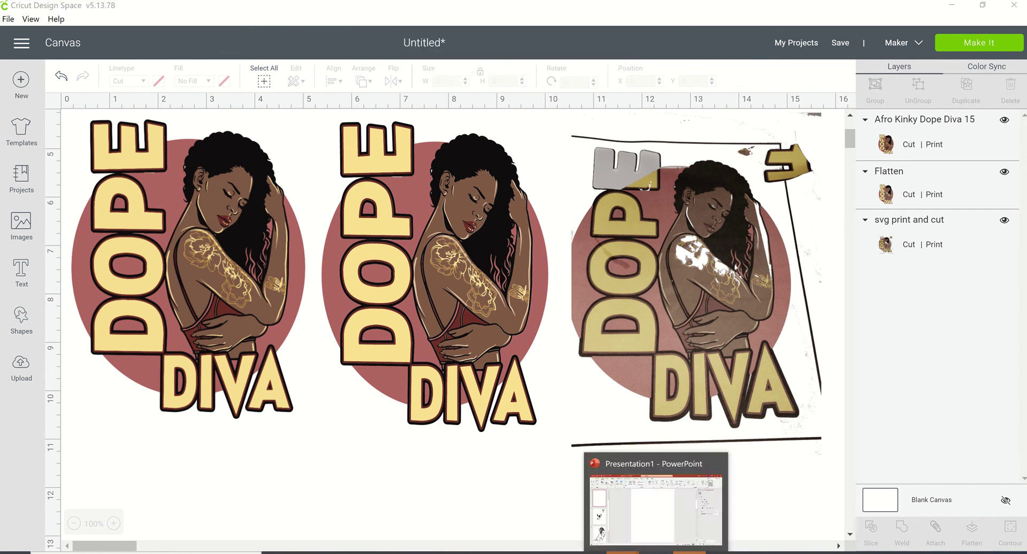
mouse_move(557, 553)
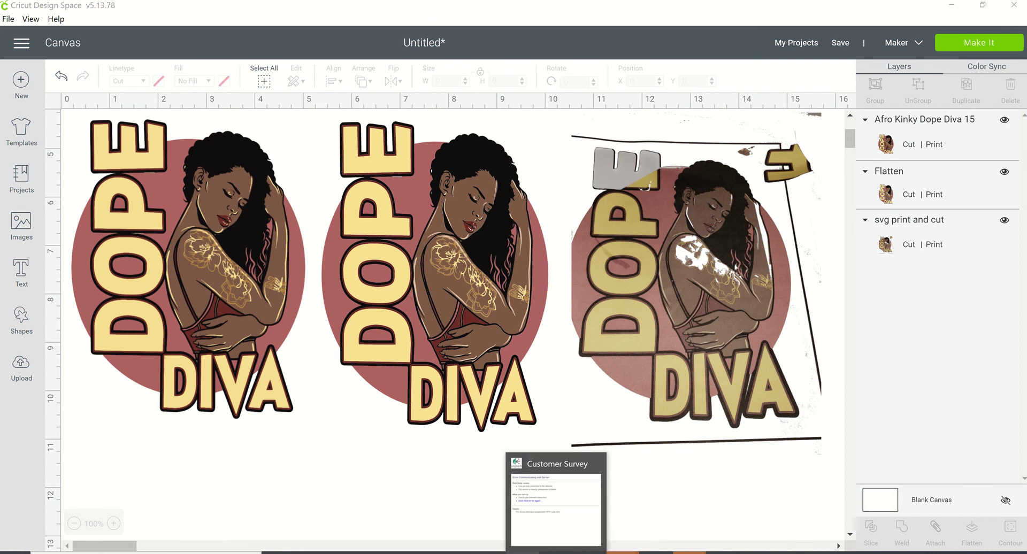
click(656, 552)
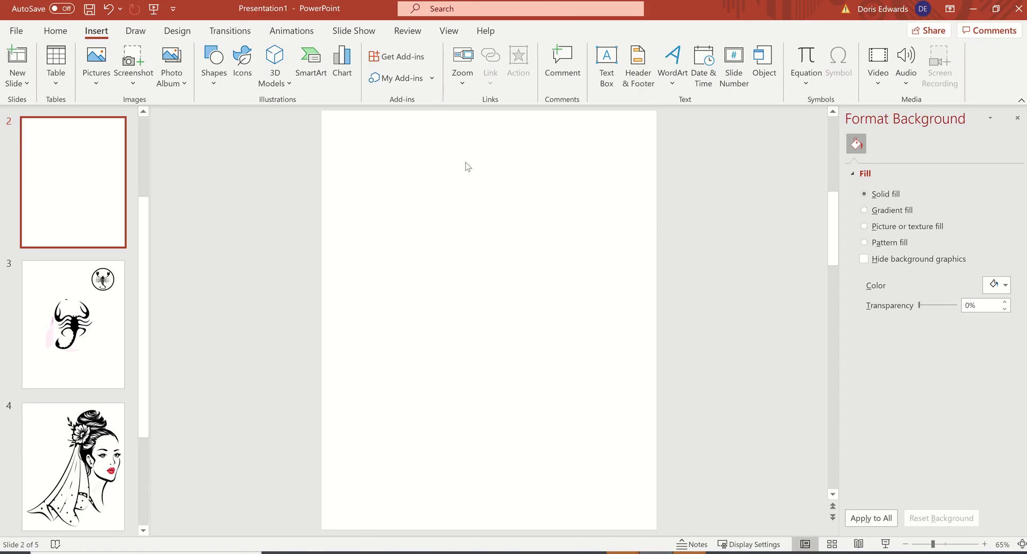
mouse_move(664, 4)
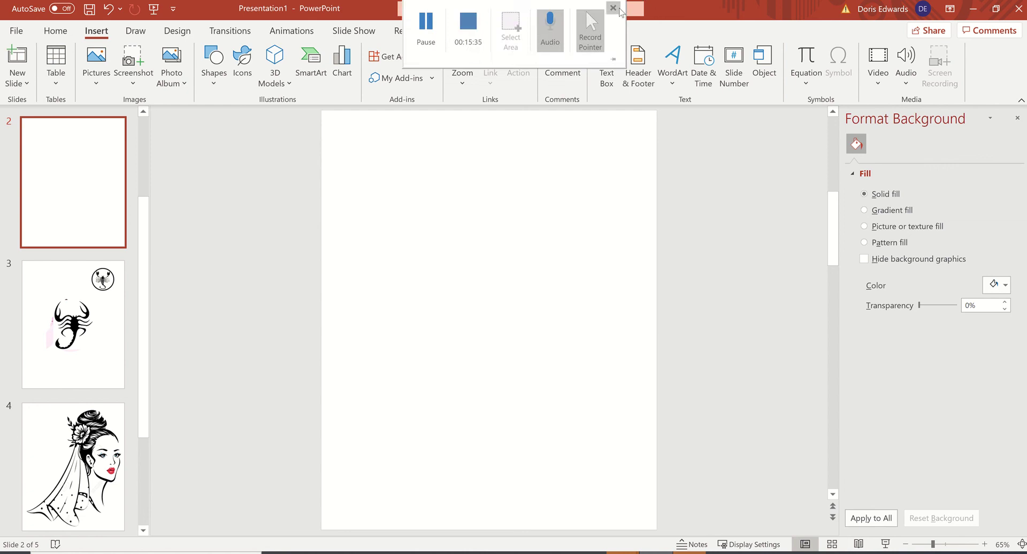